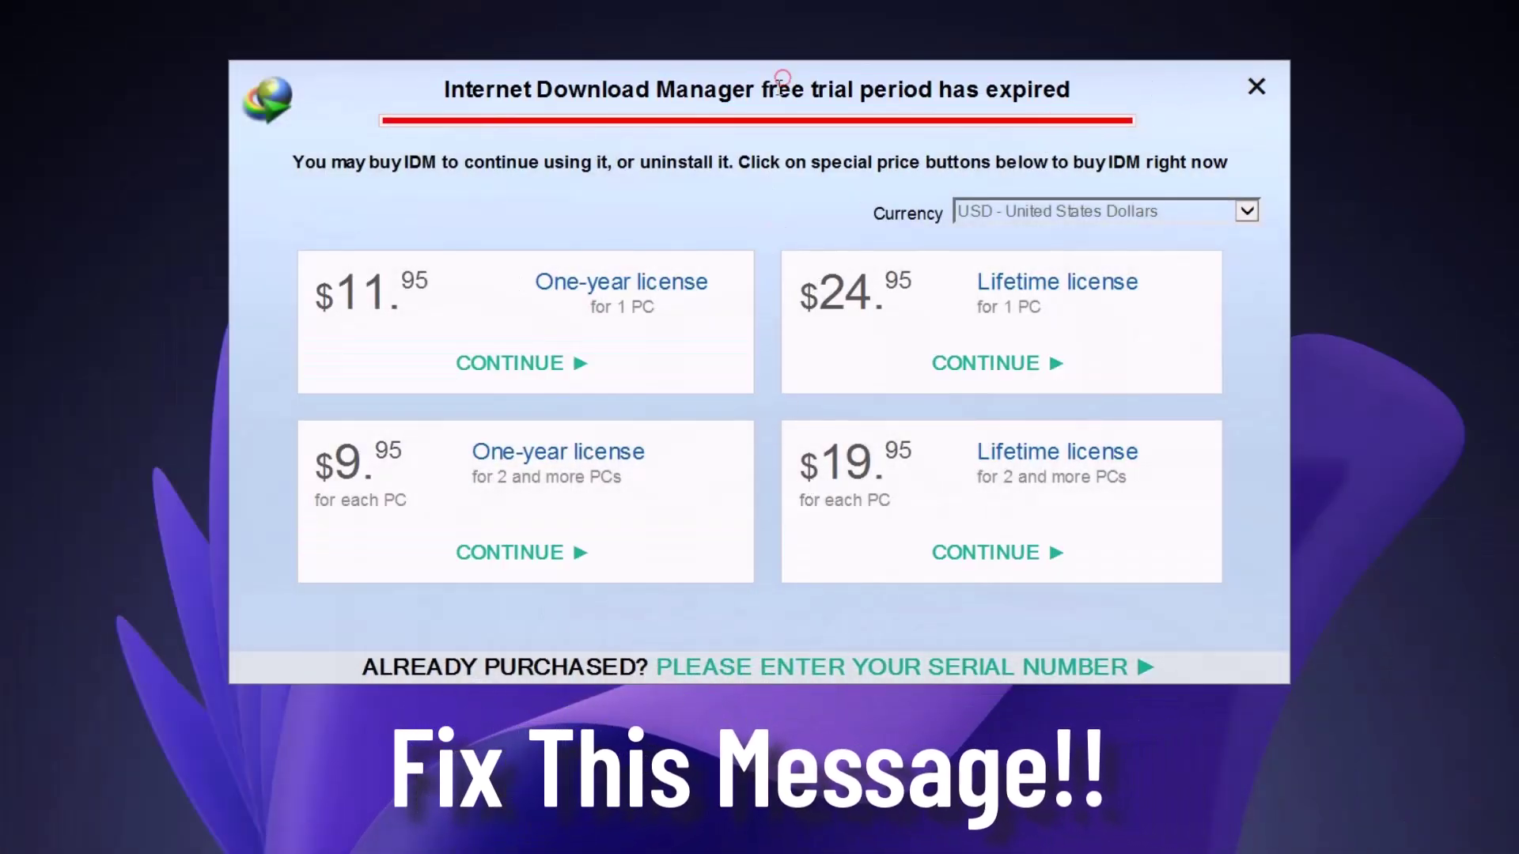
# Check the hidden tray icons, then launch Task Manager from the taskbar menu
pyautogui.click(1131, 91)
pyautogui.click(1111, 68)
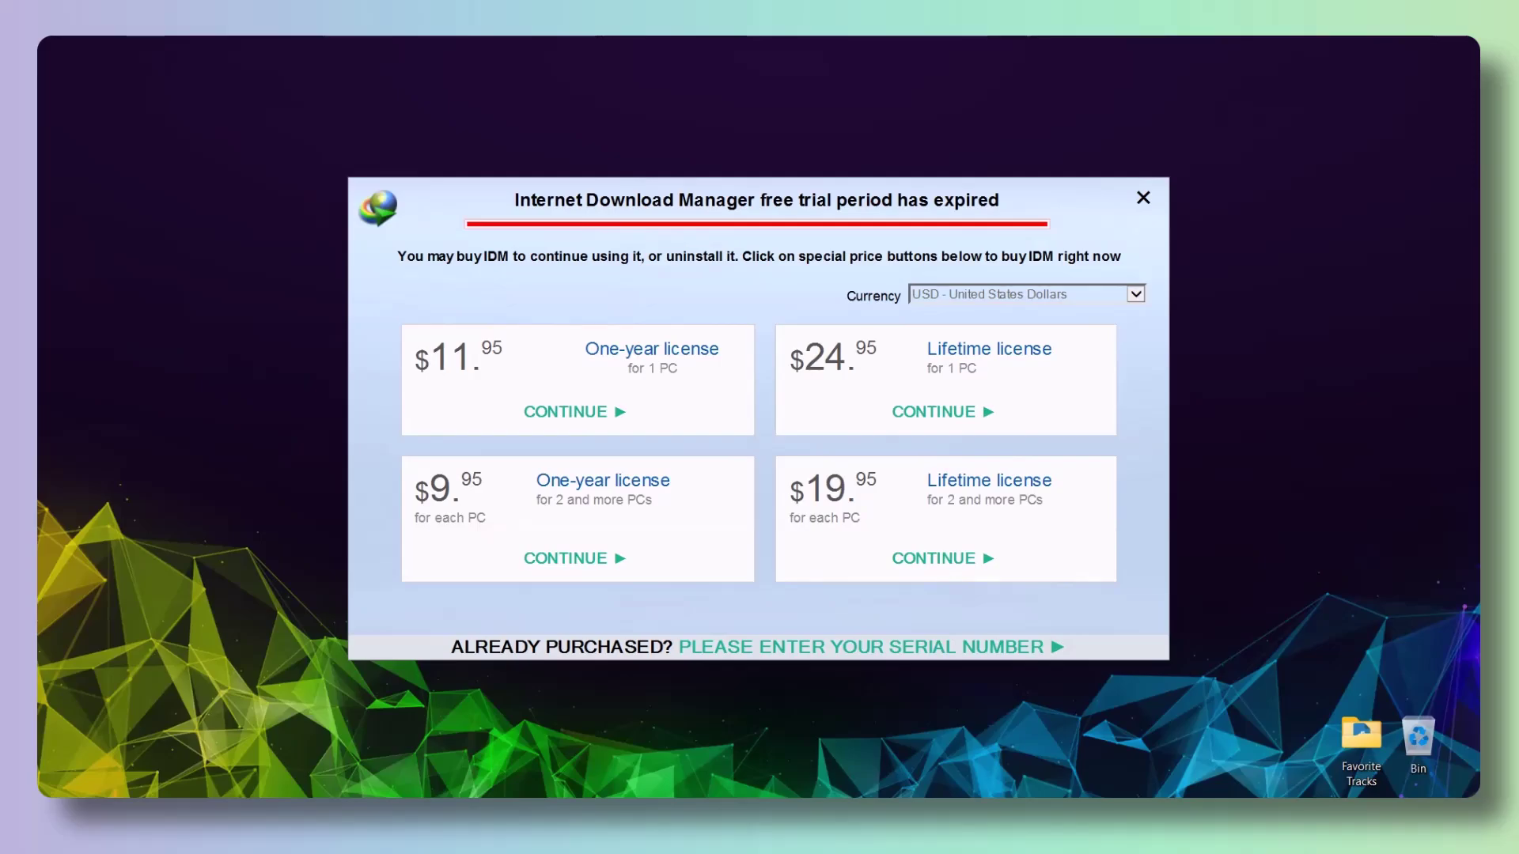
pyautogui.click(1218, 795)
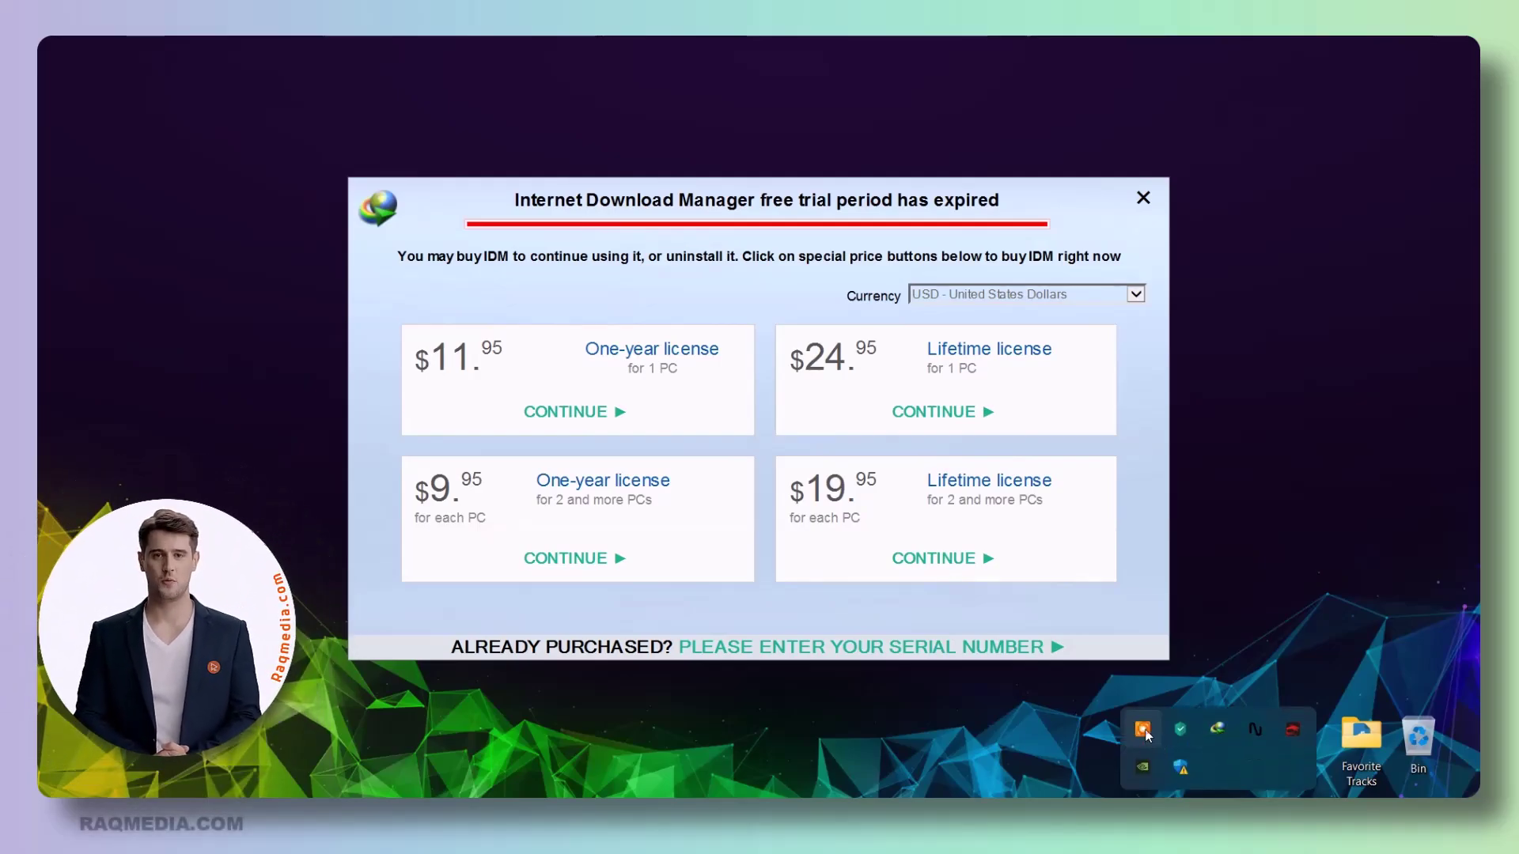
pyautogui.click(1255, 535)
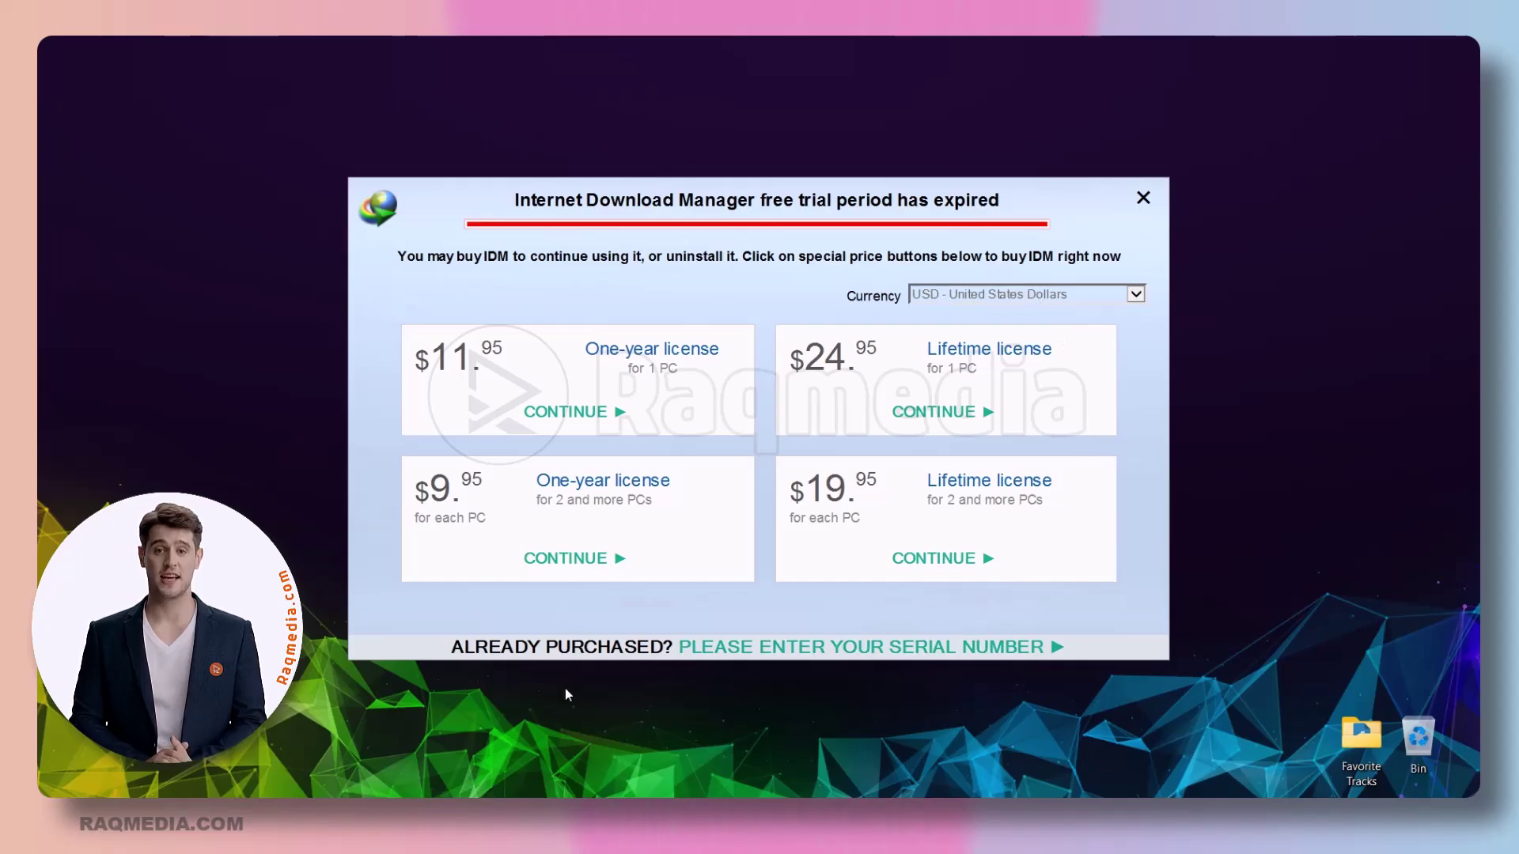
pyautogui.rightClick(1147, 791)
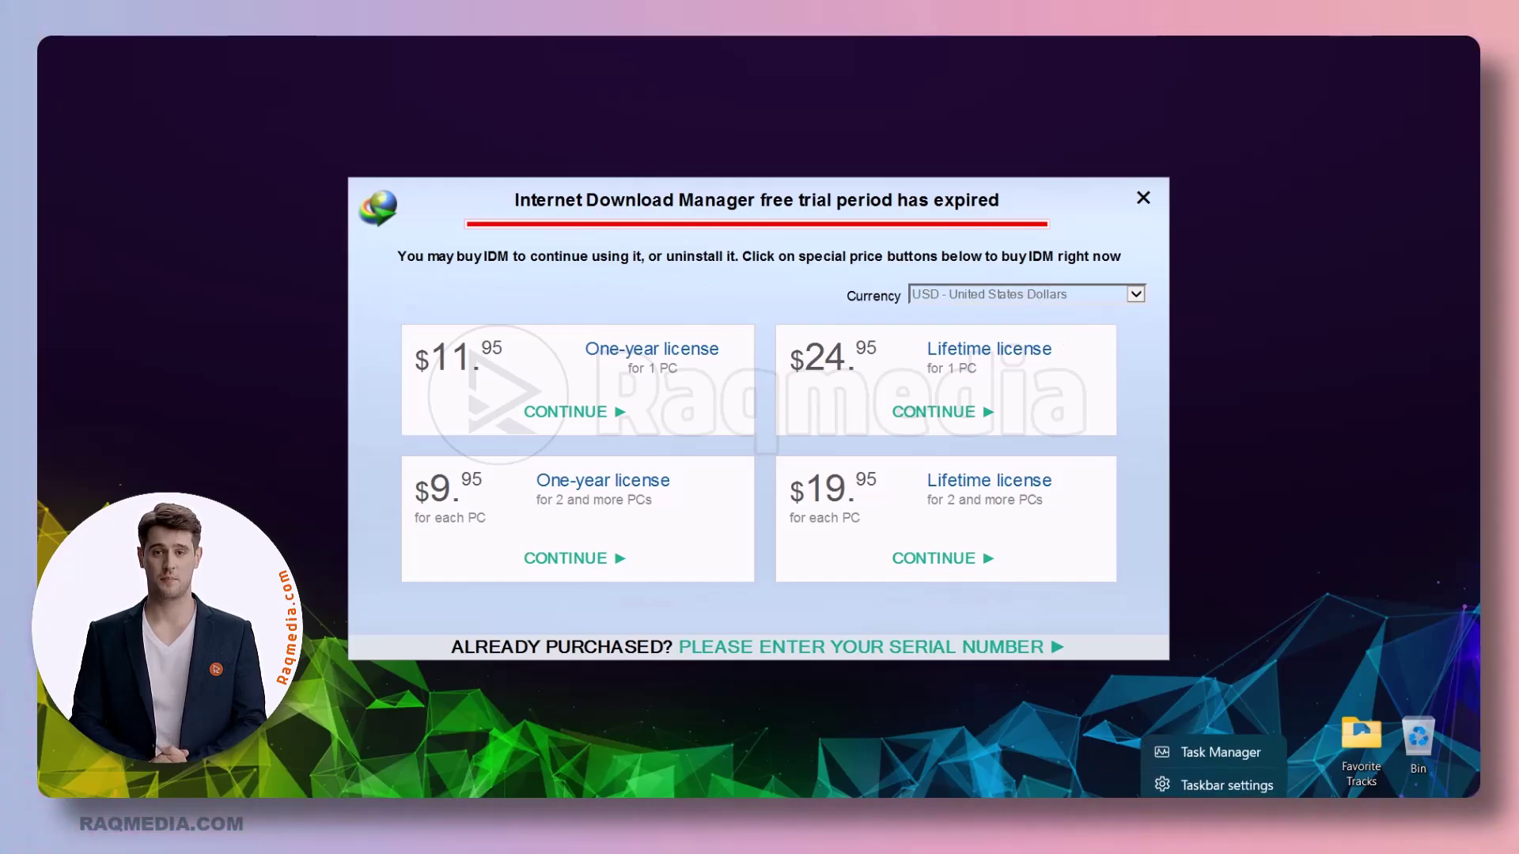
pyautogui.click(1239, 759)
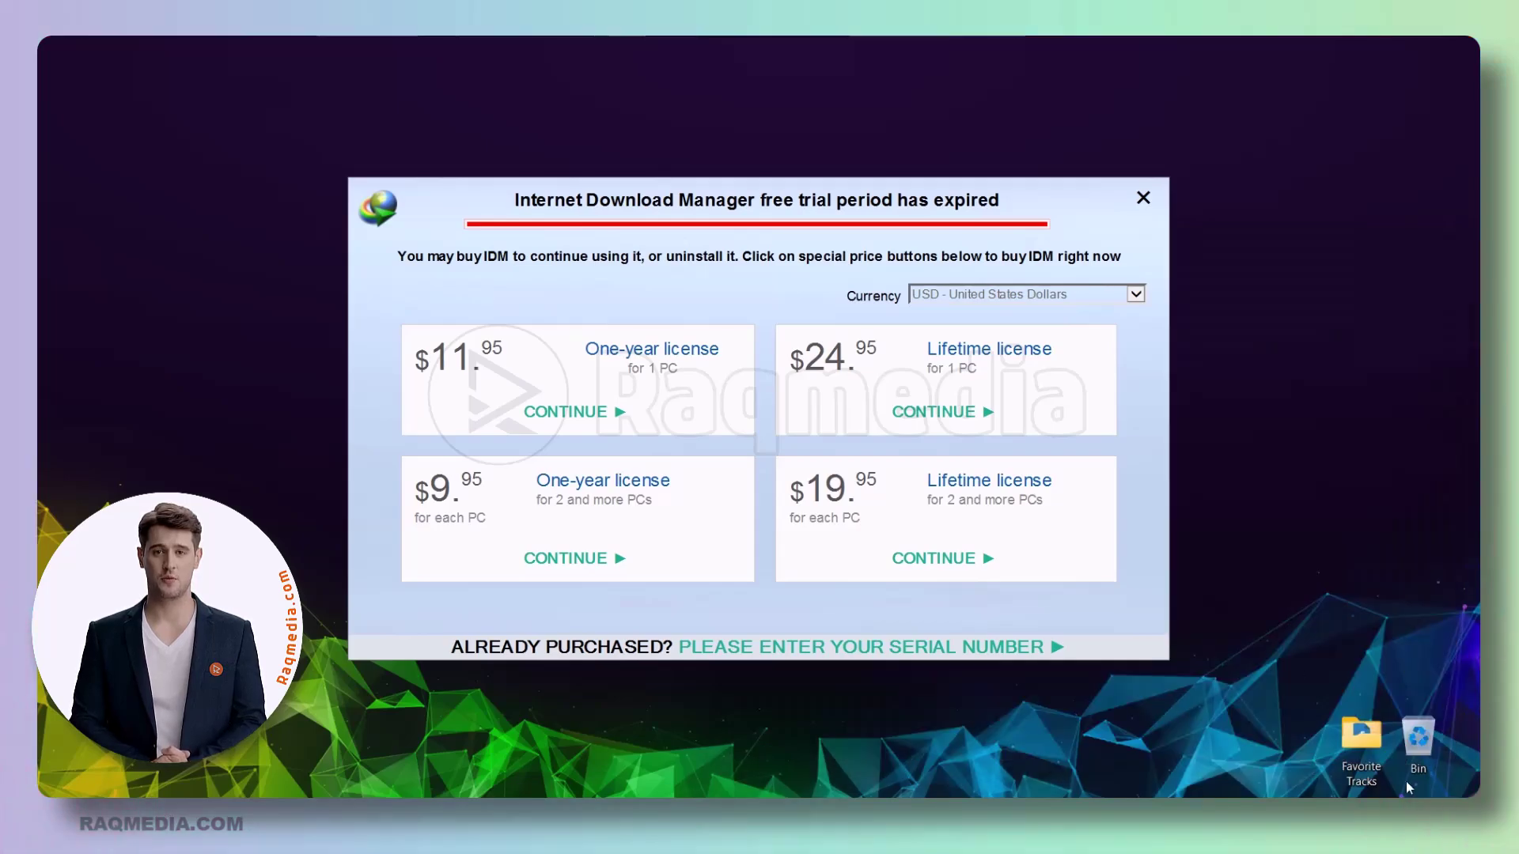
# Recheck the hidden tray icons and relaunch Task Manager from the taskbar
pyautogui.click(1238, 791)
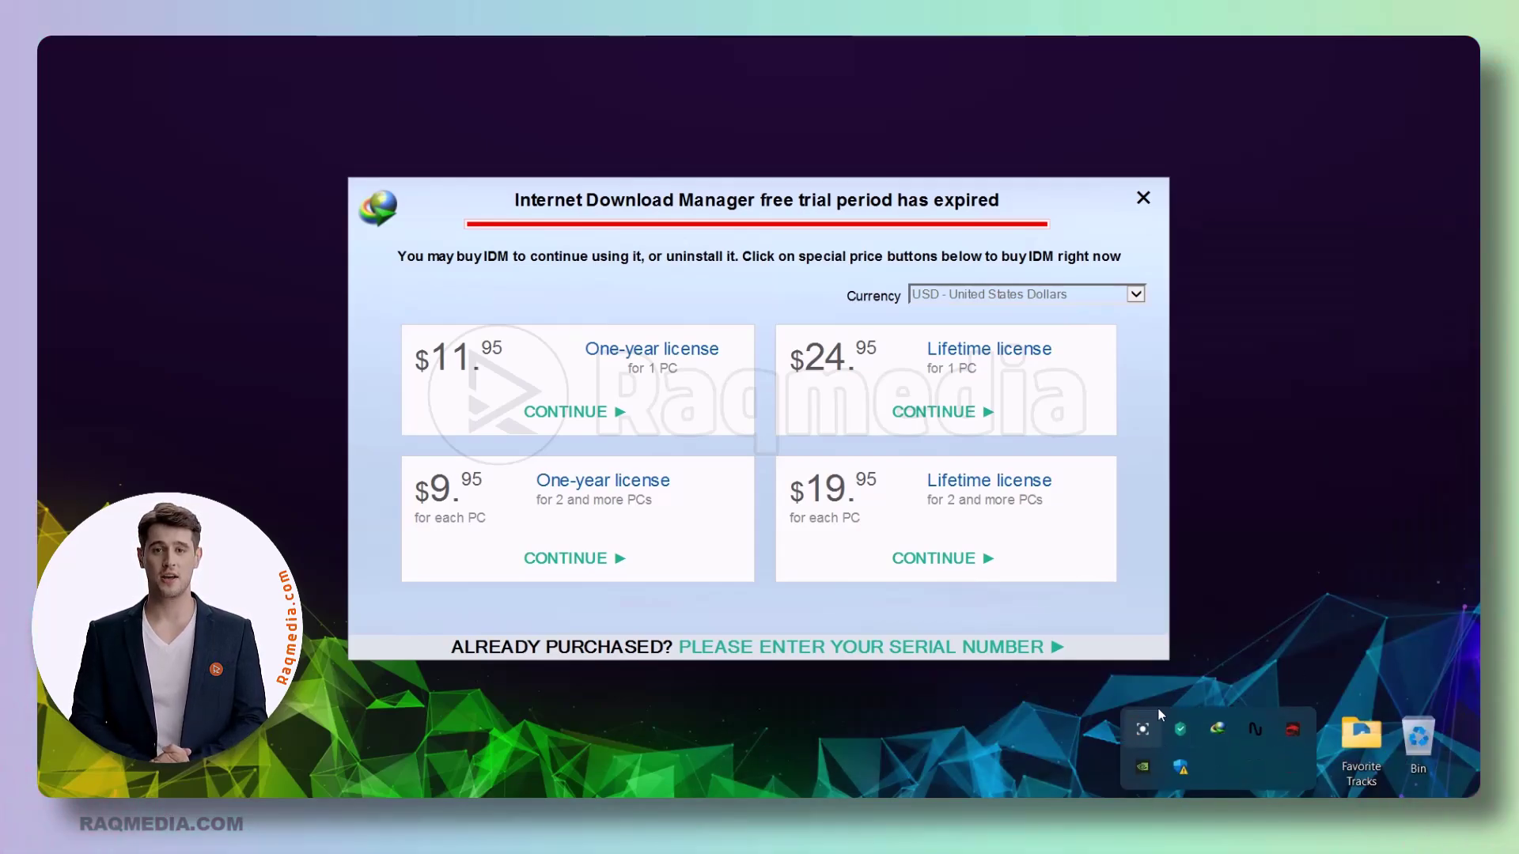
pyautogui.click(1256, 537)
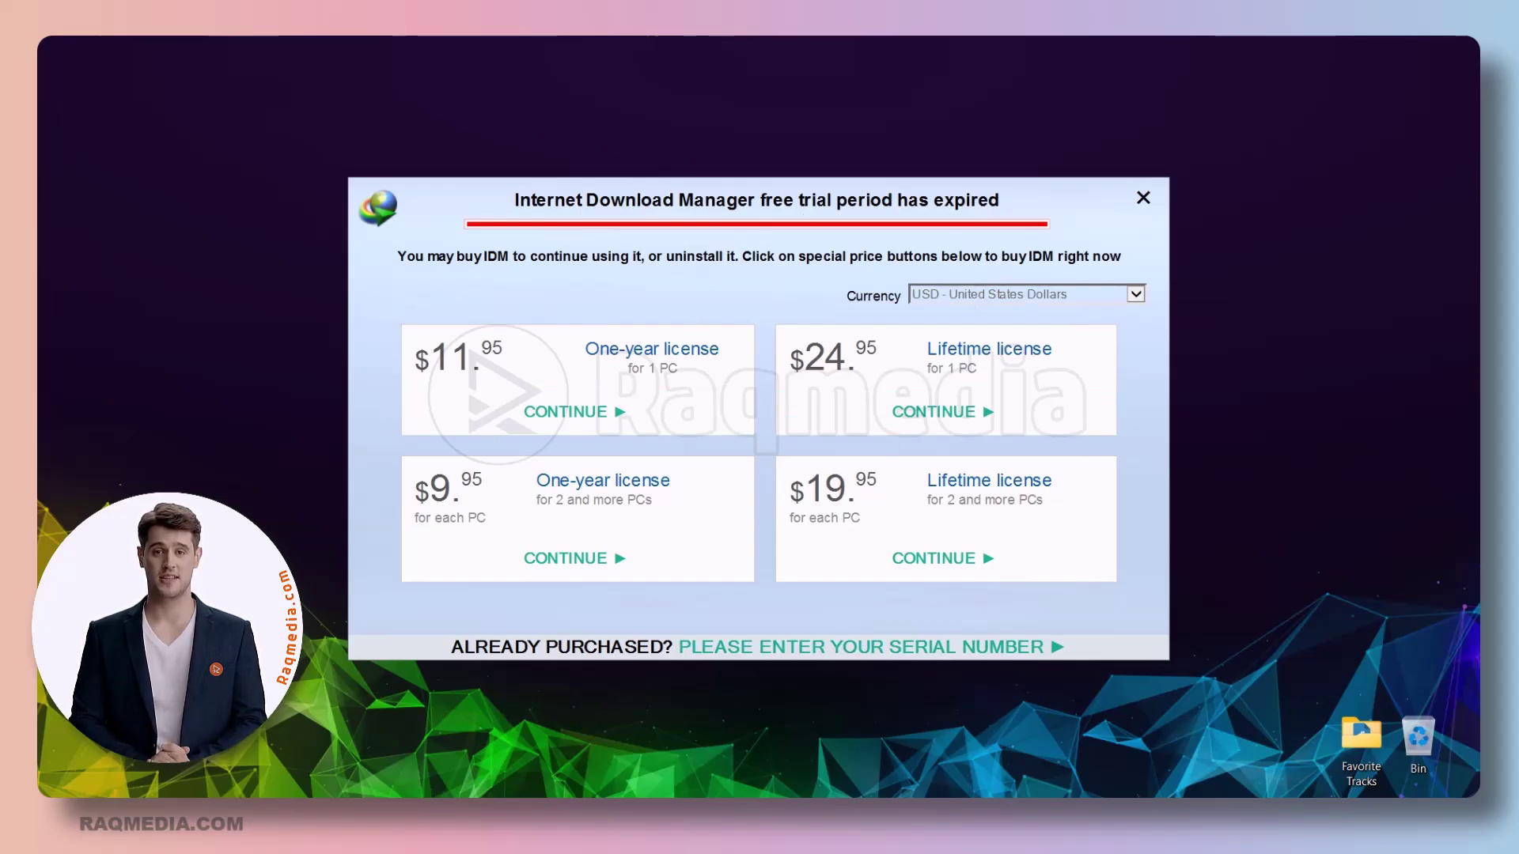
pyautogui.rightClick(1147, 795)
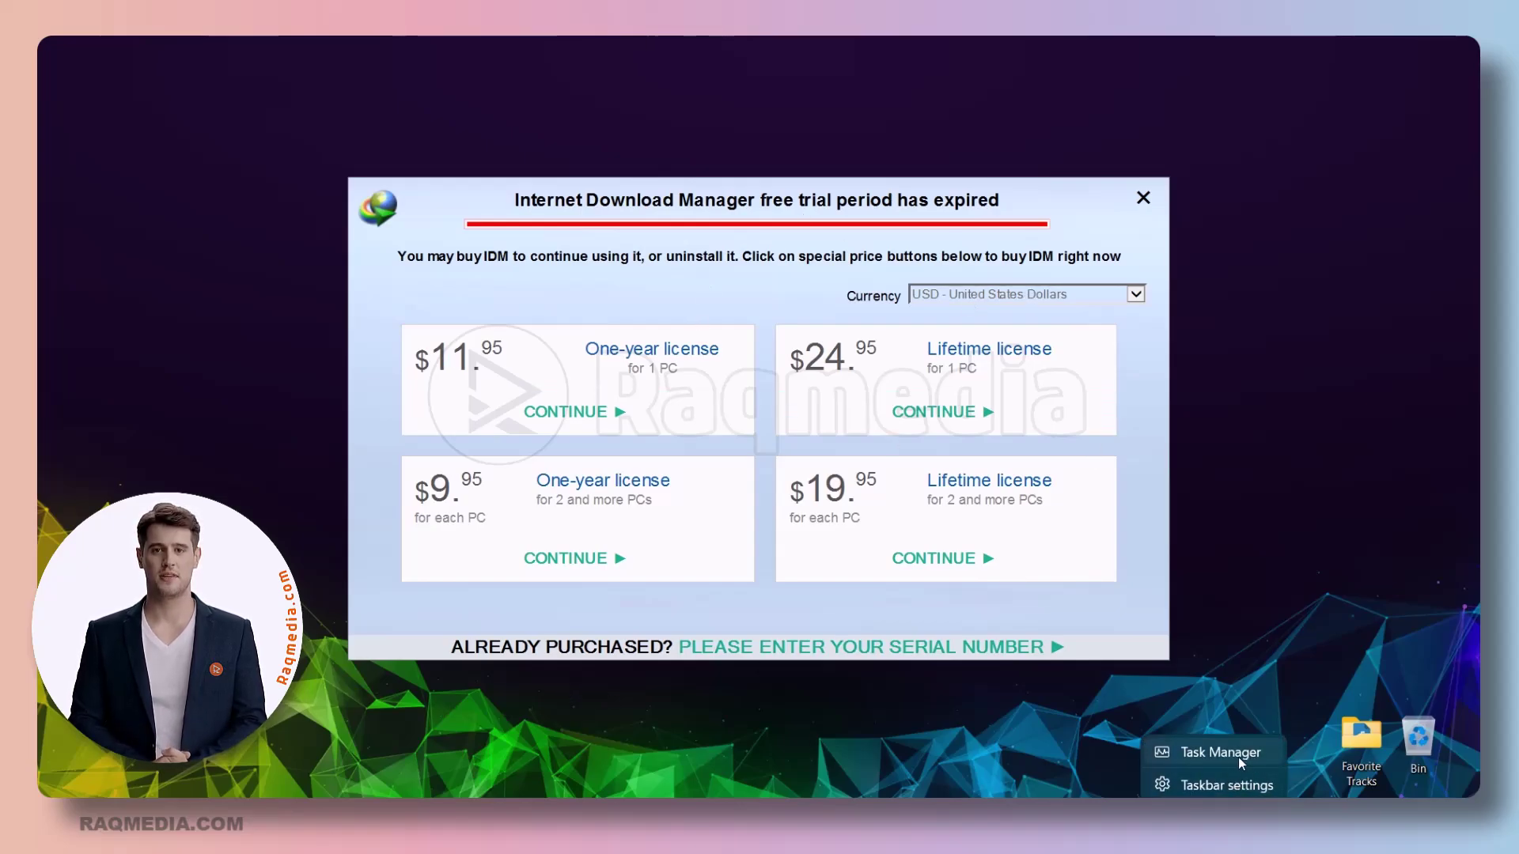
pyautogui.click(1240, 757)
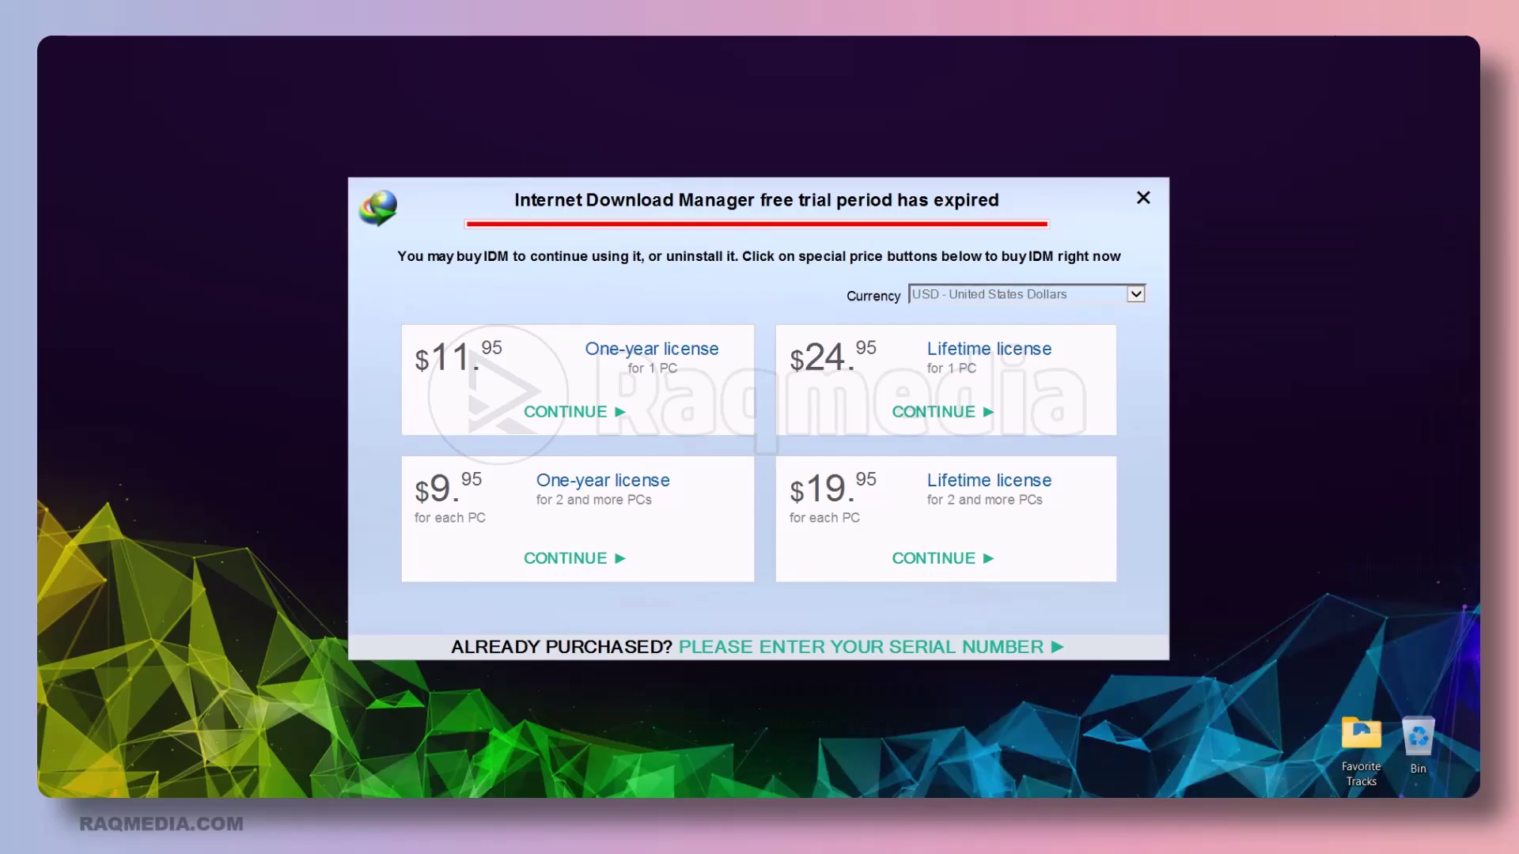
pyautogui.click(1223, 764)
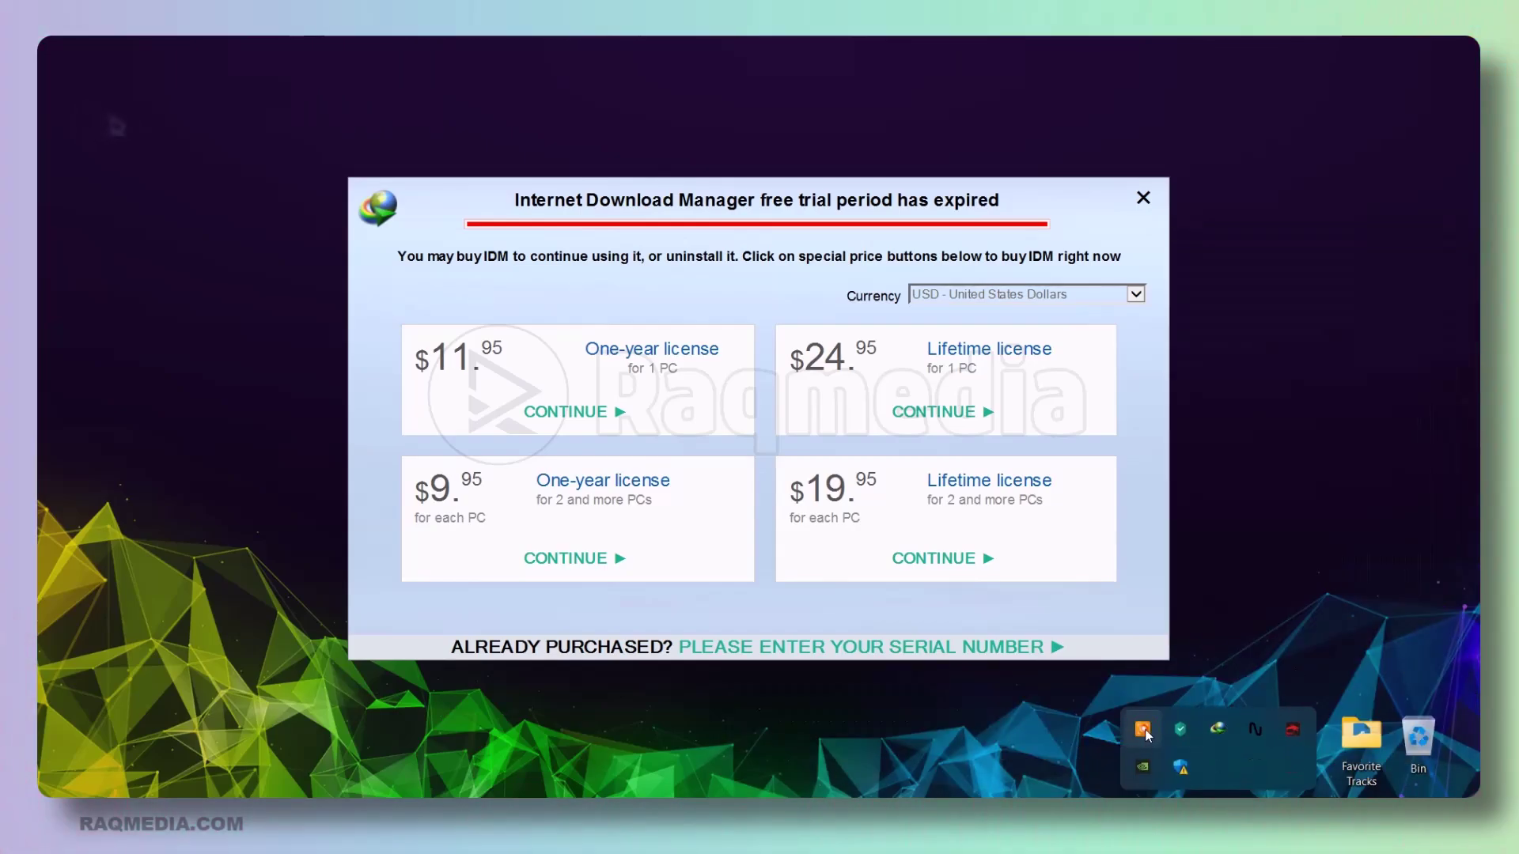
pyautogui.click(1260, 543)
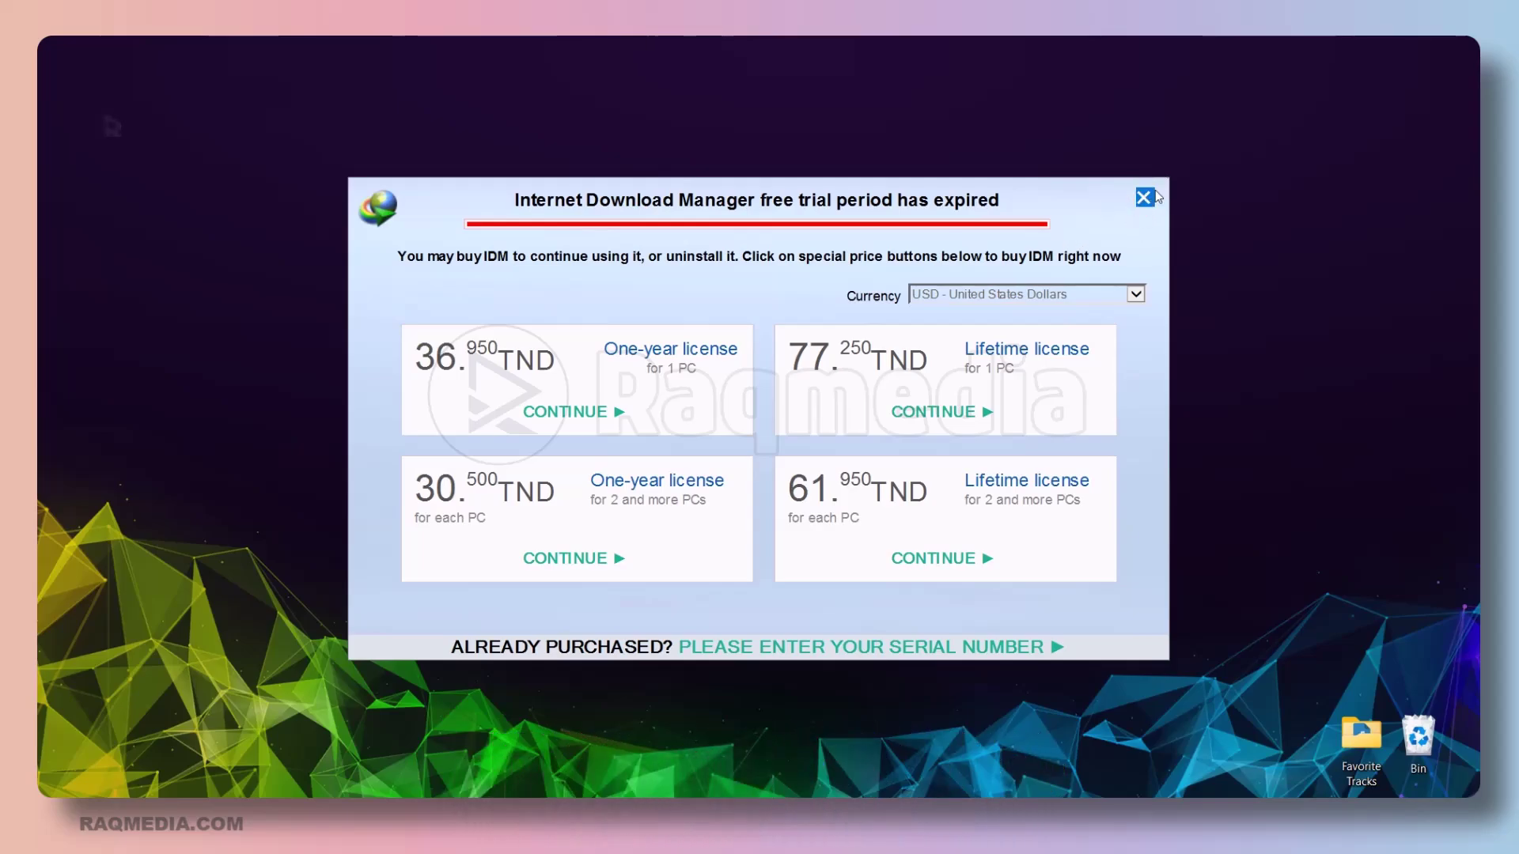
# Dismiss the trial-expired popup and close the unreachable purchase page window
pyautogui.click(1127, 193)
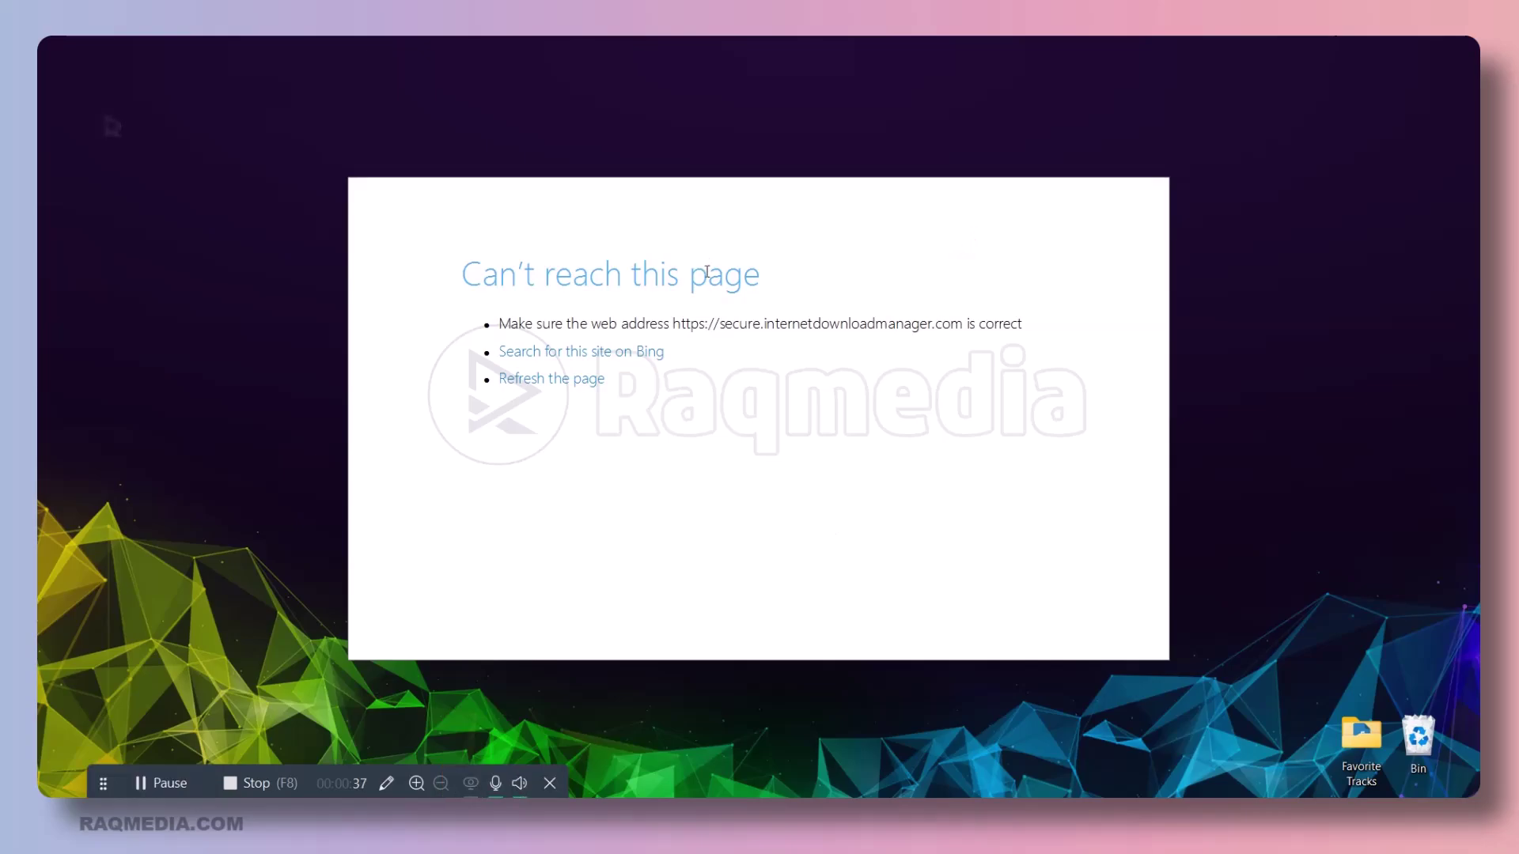
pyautogui.moveTo(706, 271); pyautogui.dragTo(605, 380)
pyautogui.click(844, 206)
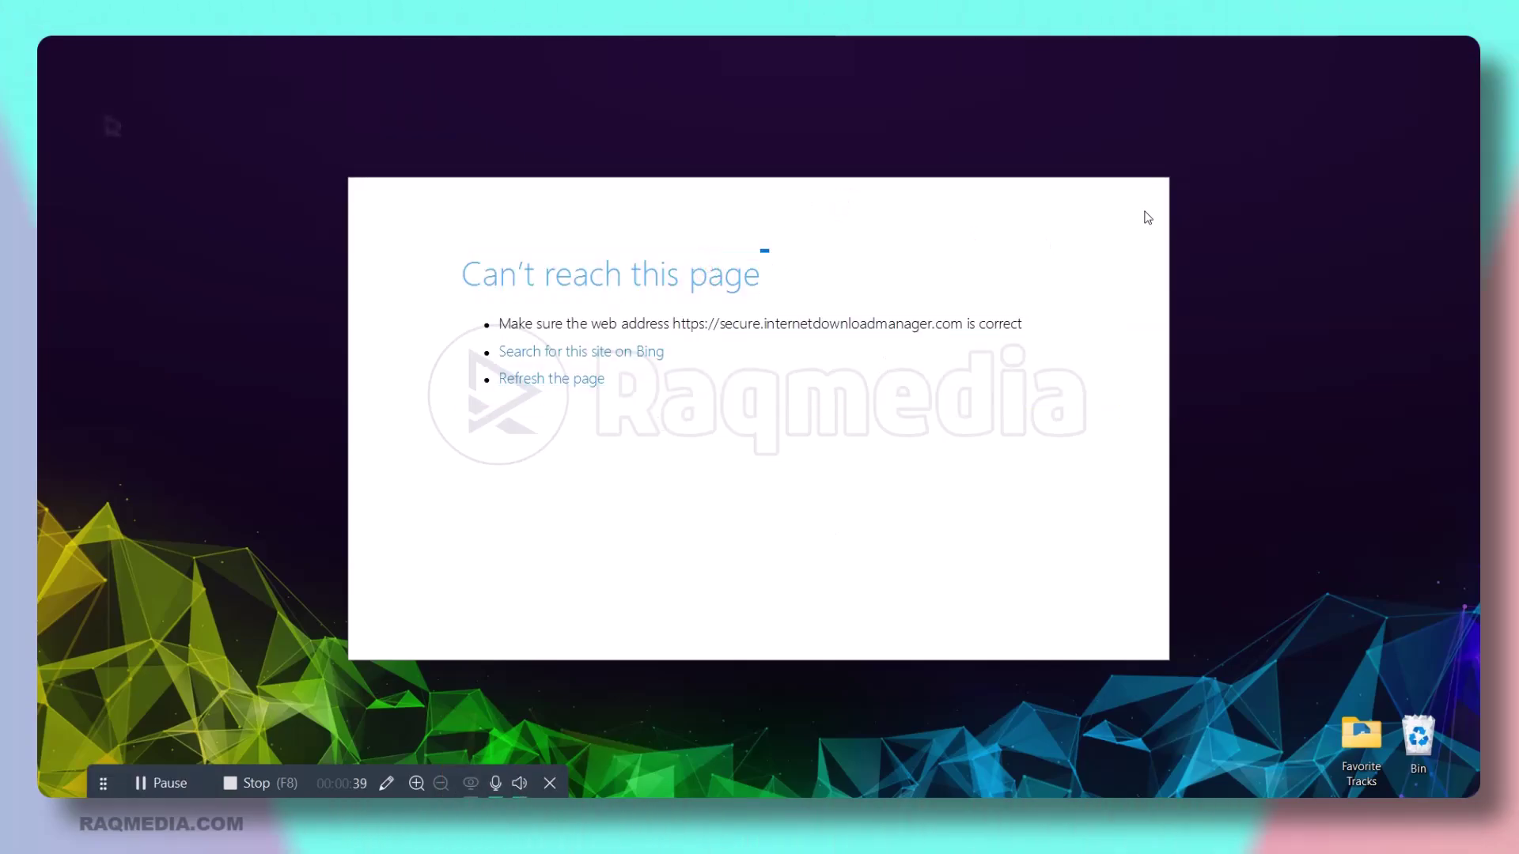
pyautogui.click(1097, 244)
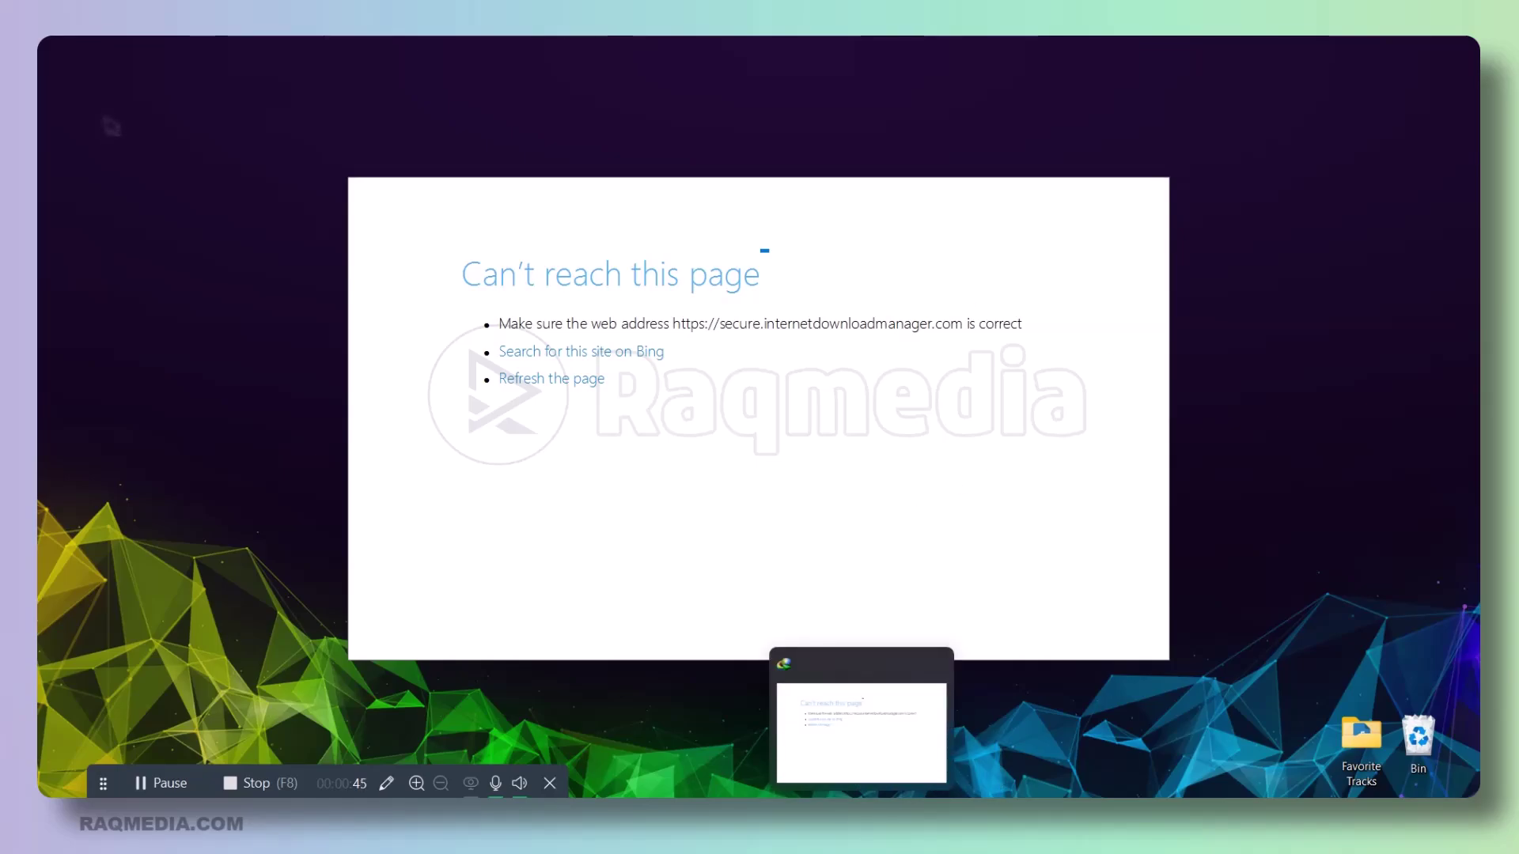
pyautogui.rightClick(861, 795)
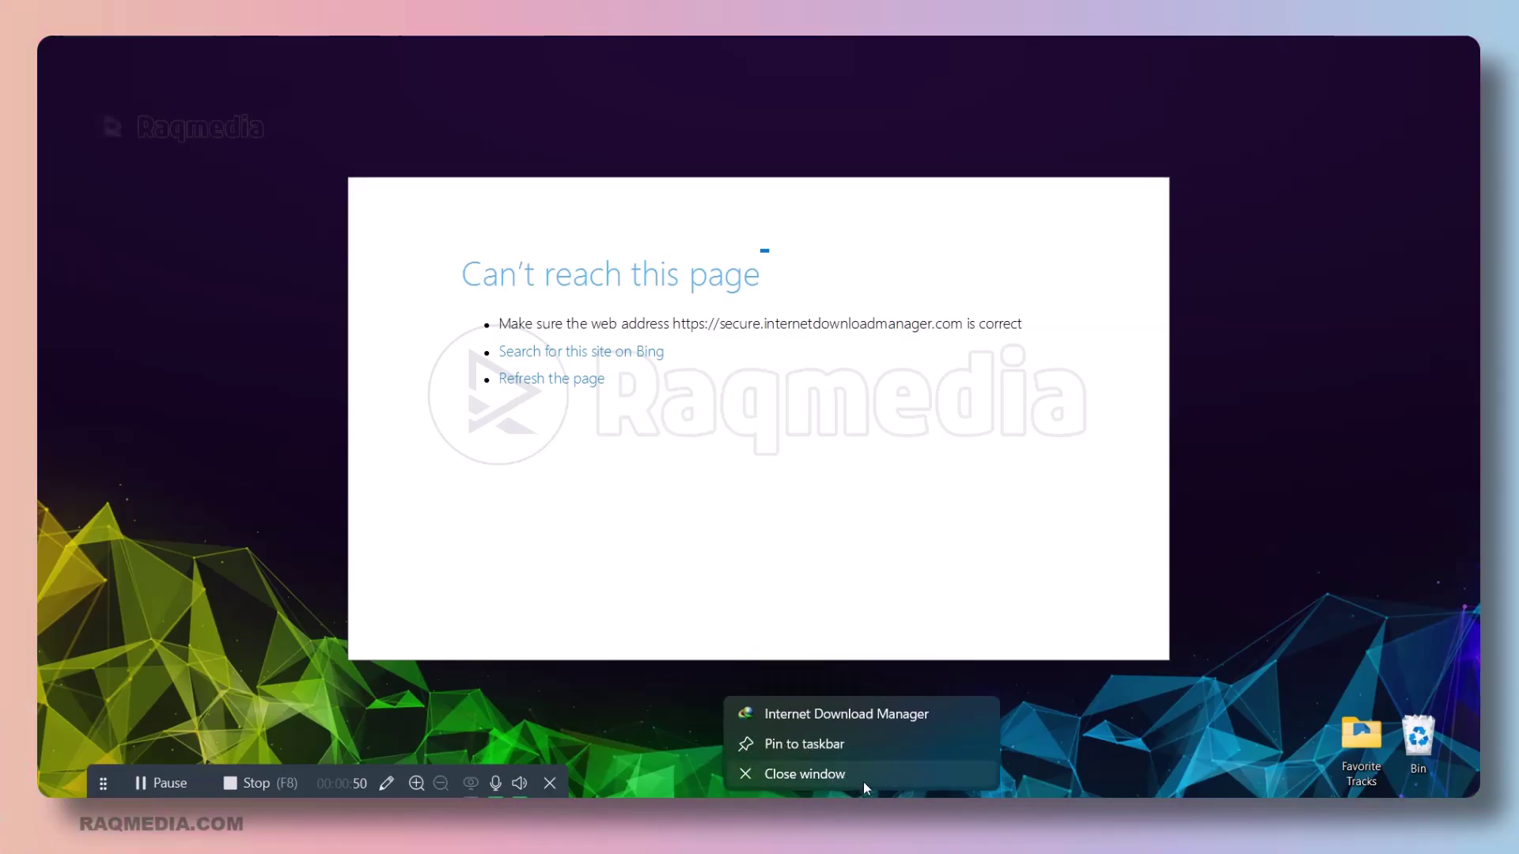
pyautogui.click(812, 775)
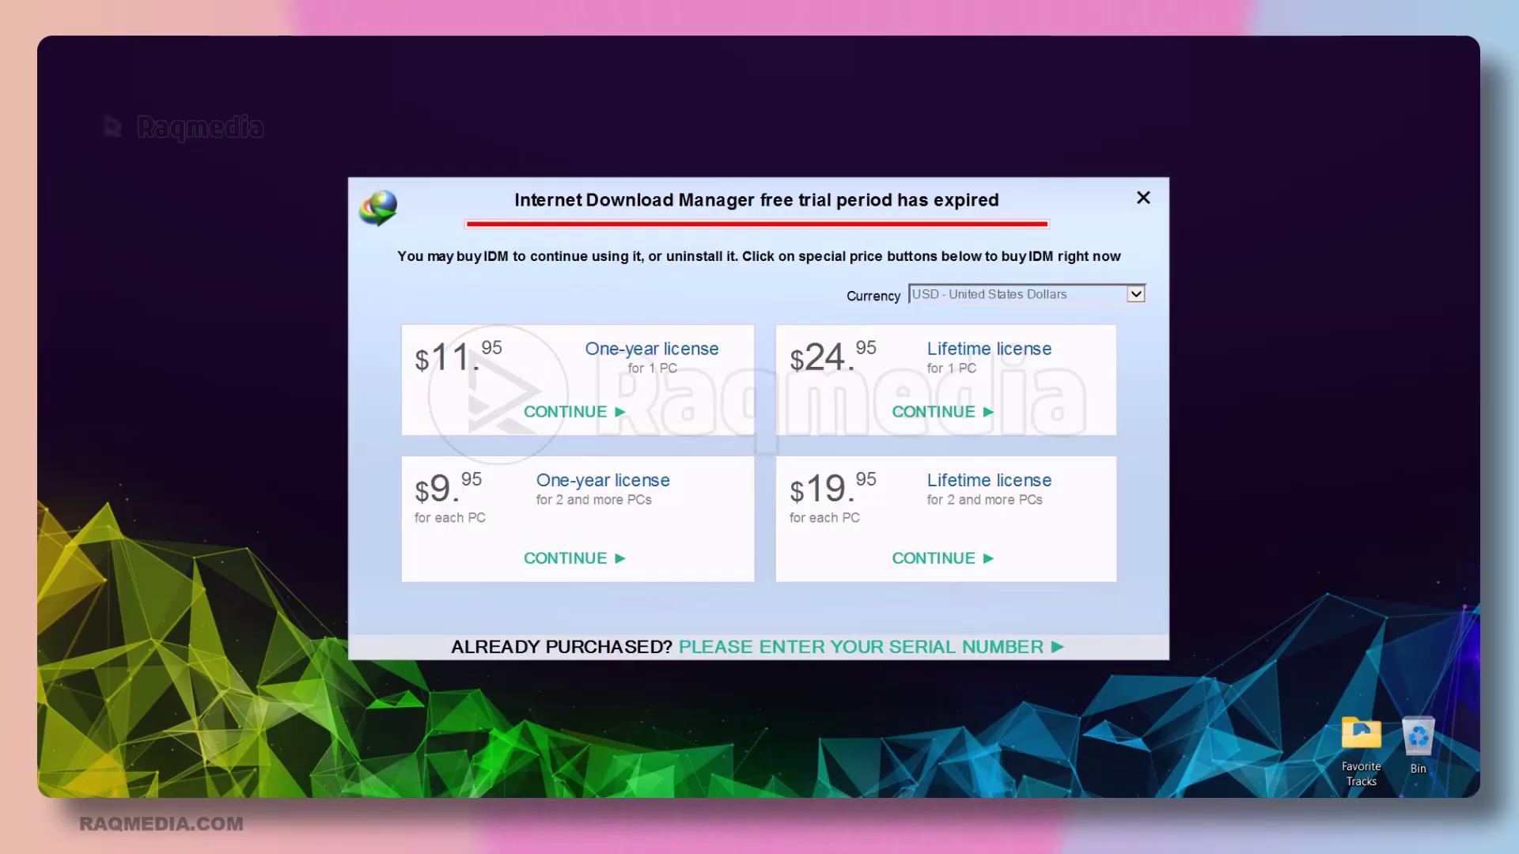
# Open Task Manager, move it top-left, and end the Internet Download Manager process
pyautogui.rightClick(1146, 795)
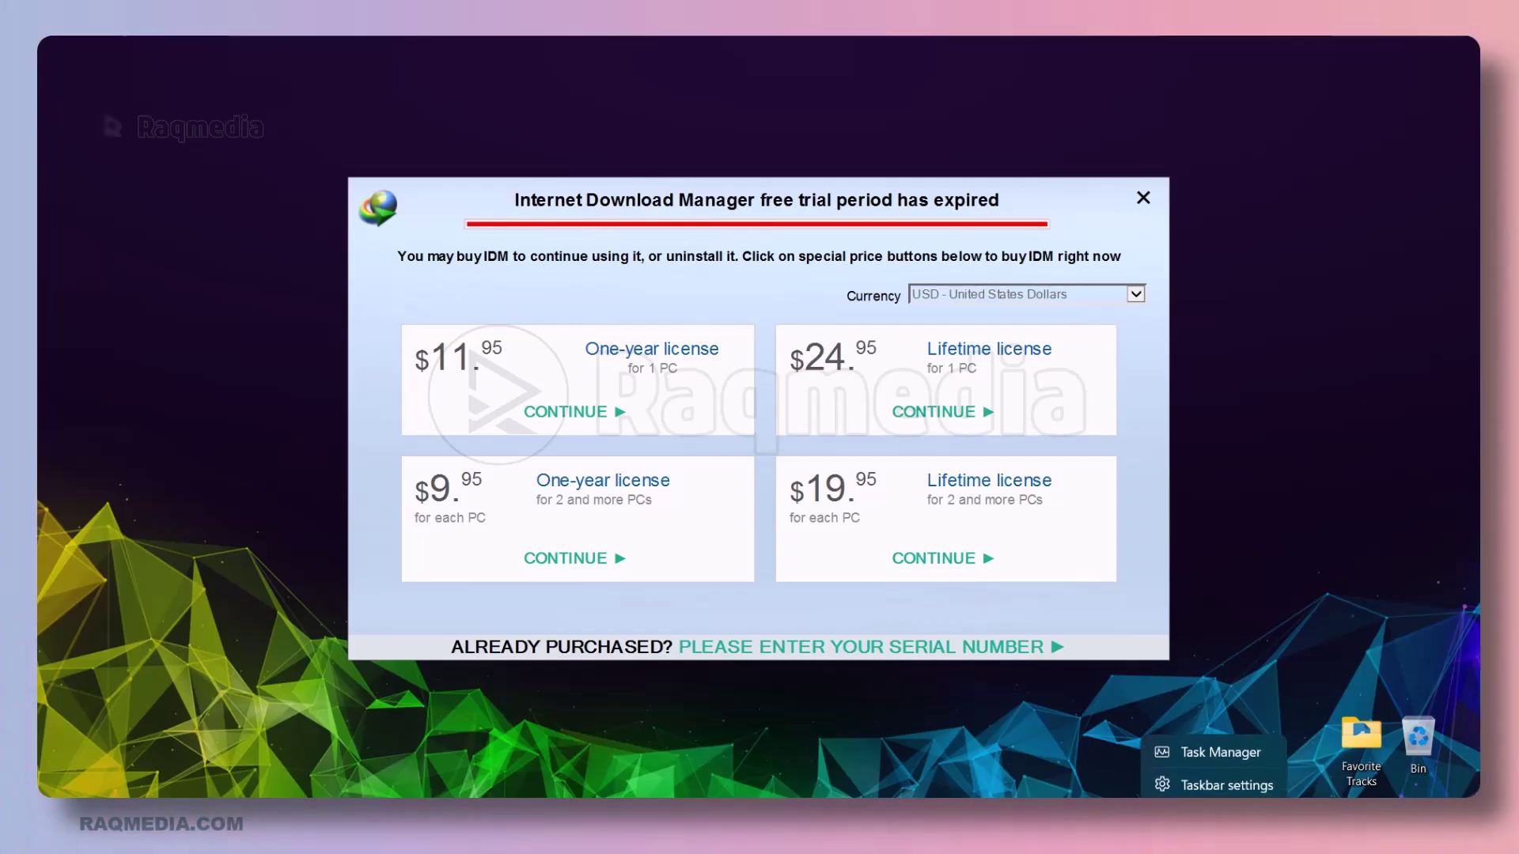
pyautogui.click(1237, 757)
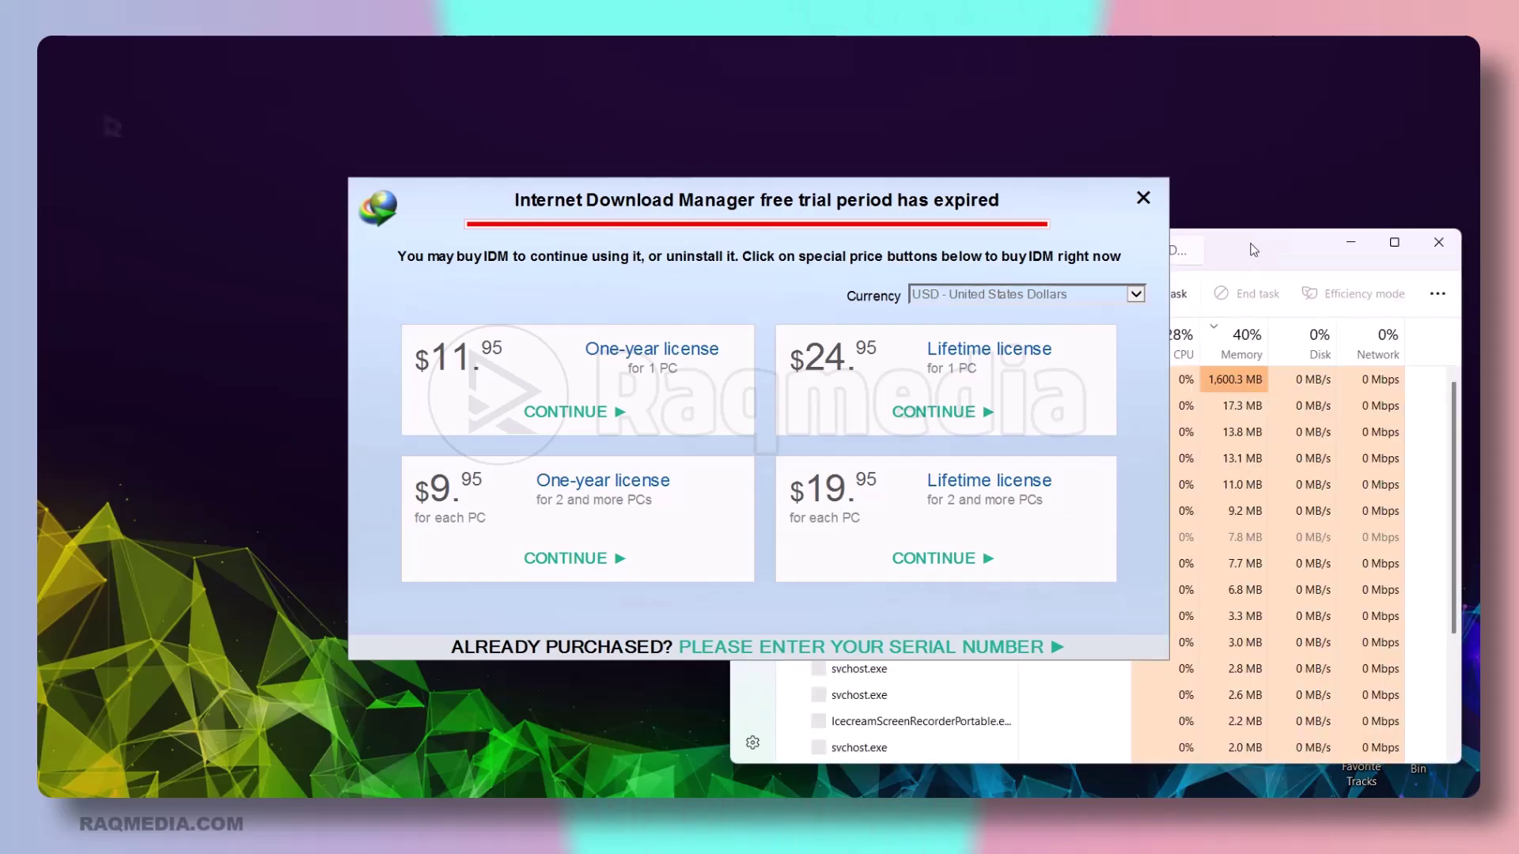
pyautogui.moveTo(1270, 261); pyautogui.dragTo(731, 168)
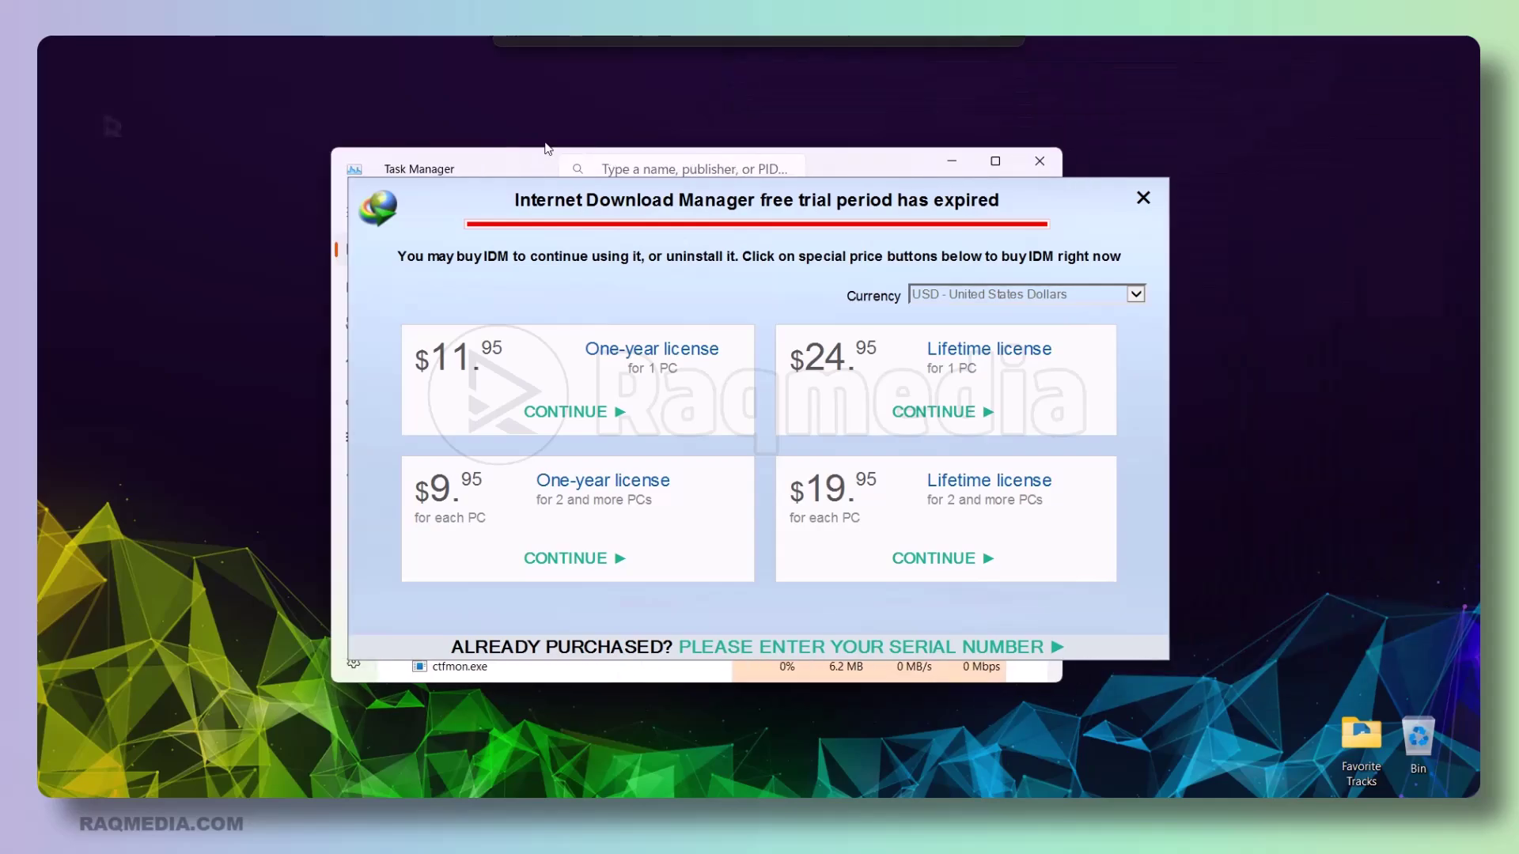
pyautogui.moveTo(545, 148); pyautogui.dragTo(592, 115)
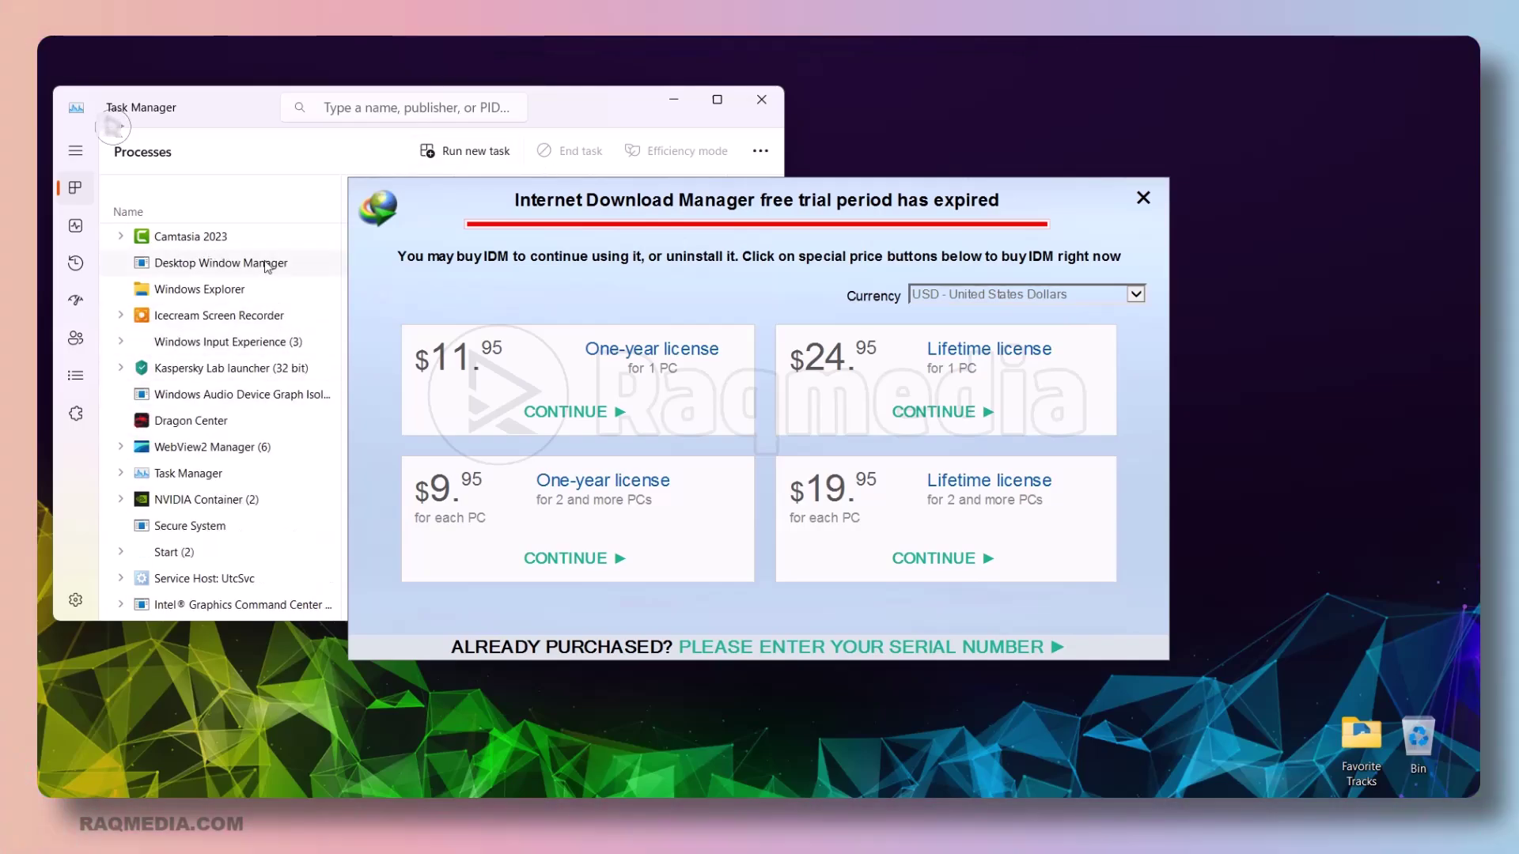
pyautogui.scroll(-3, 277, 374)
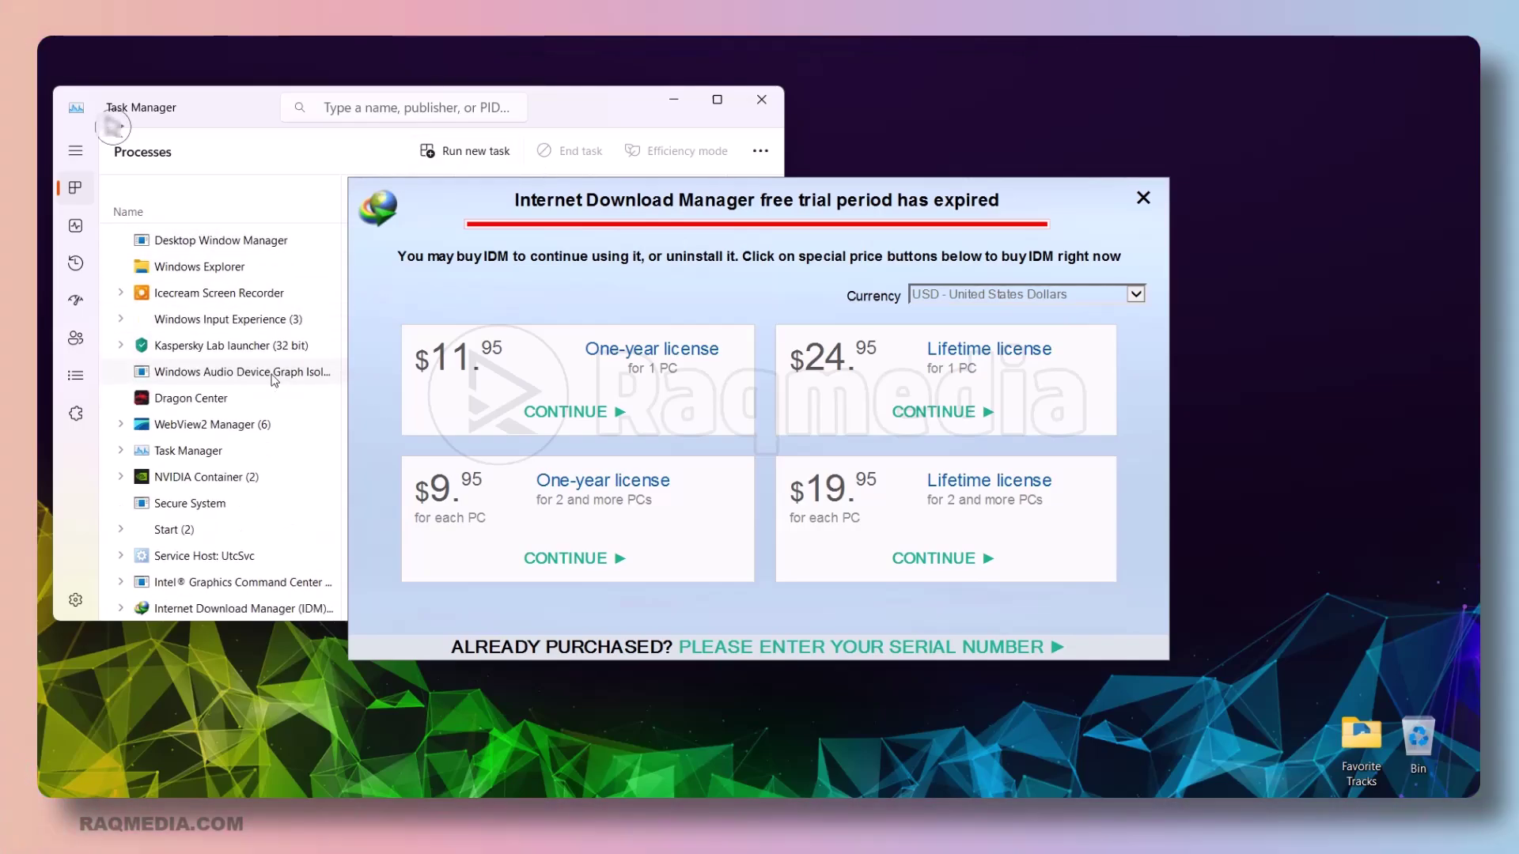
pyautogui.scroll(-2, 275, 381)
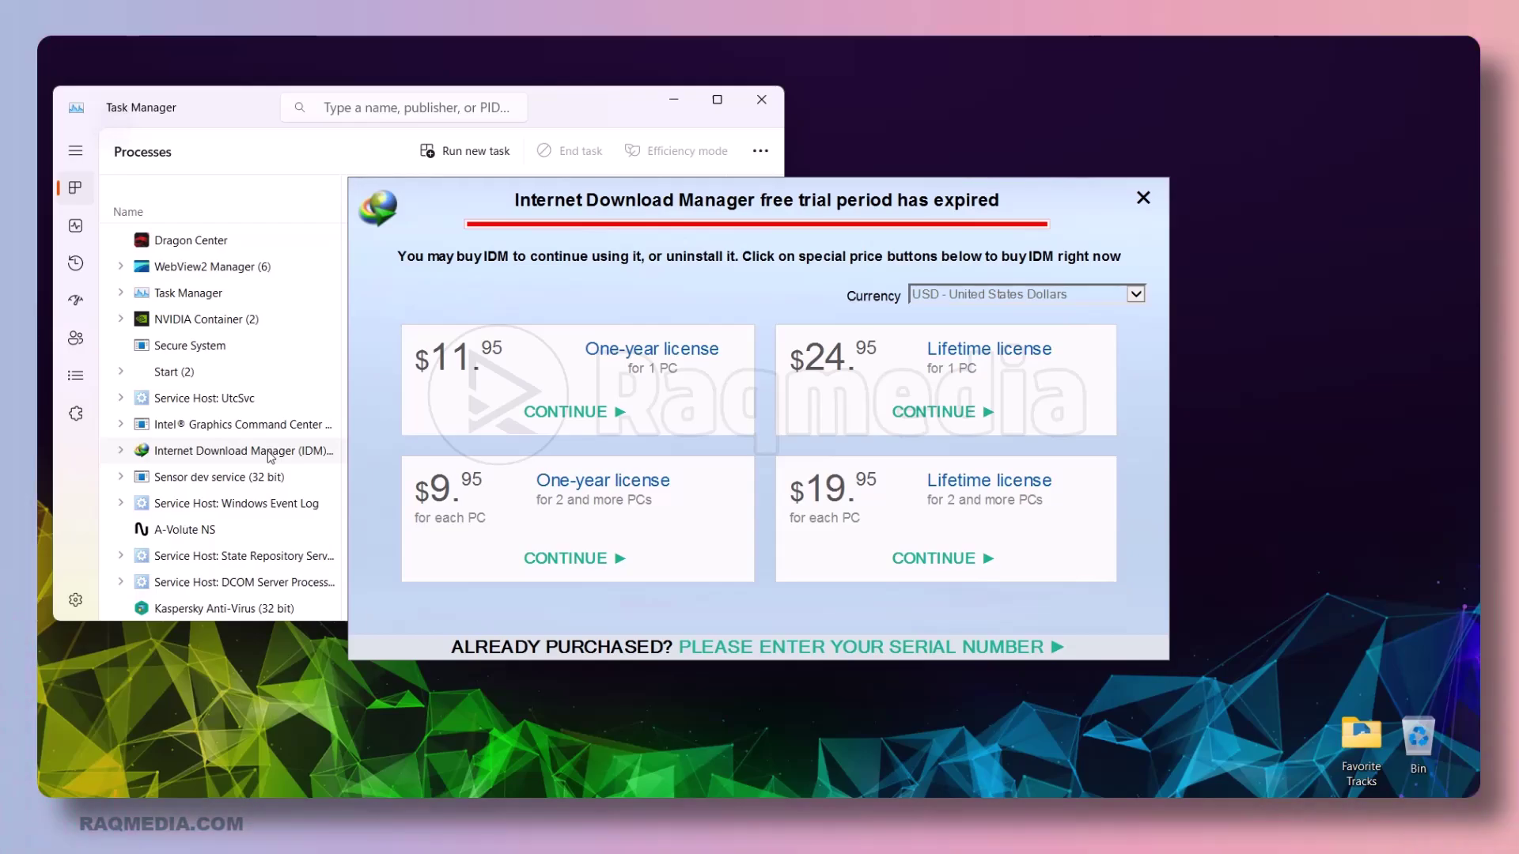
pyautogui.click(269, 455)
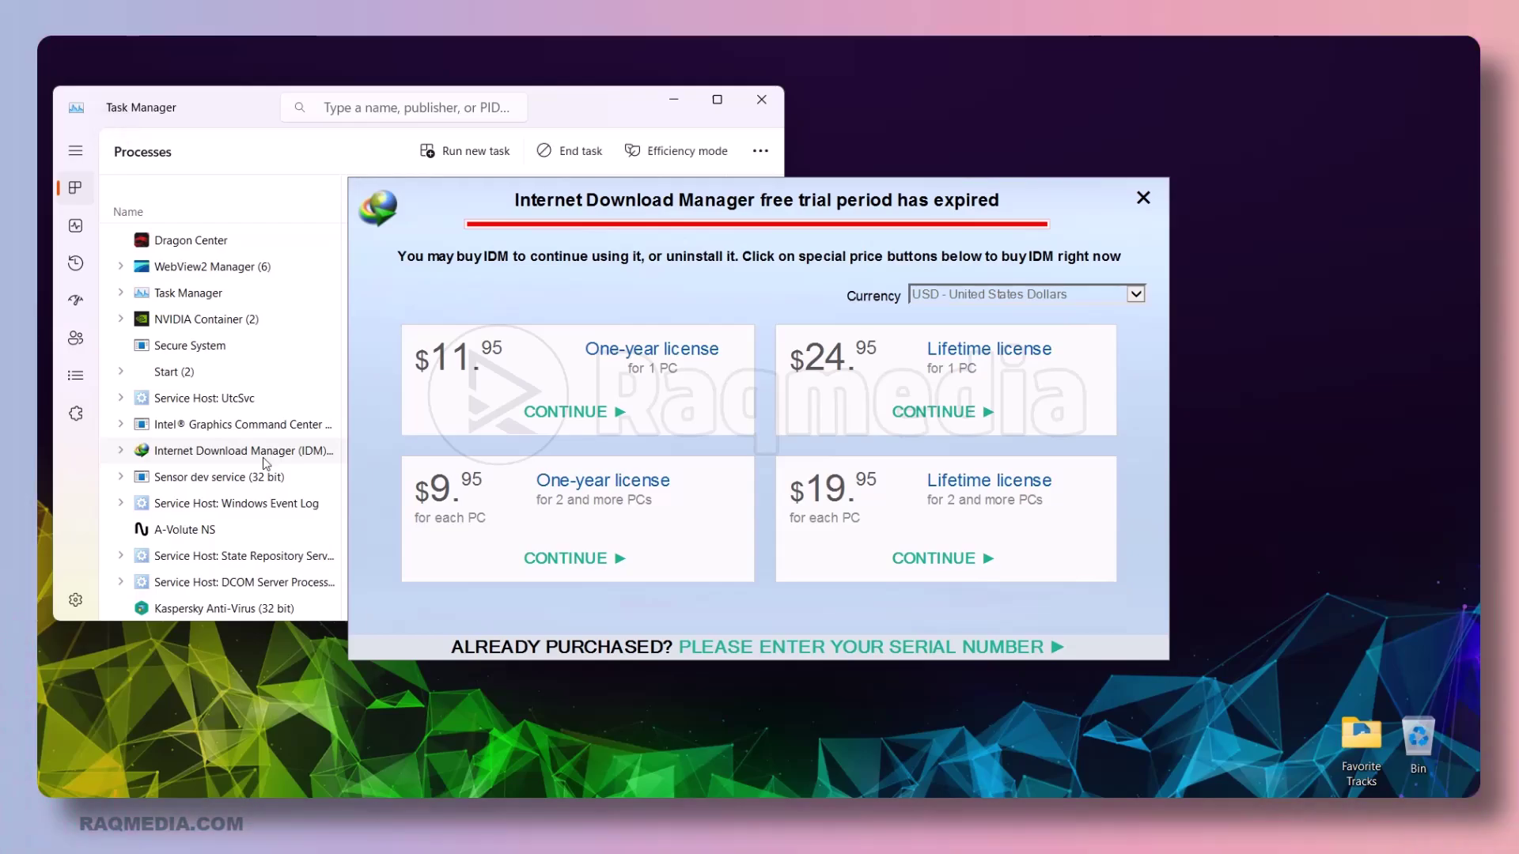
pyautogui.click(577, 150)
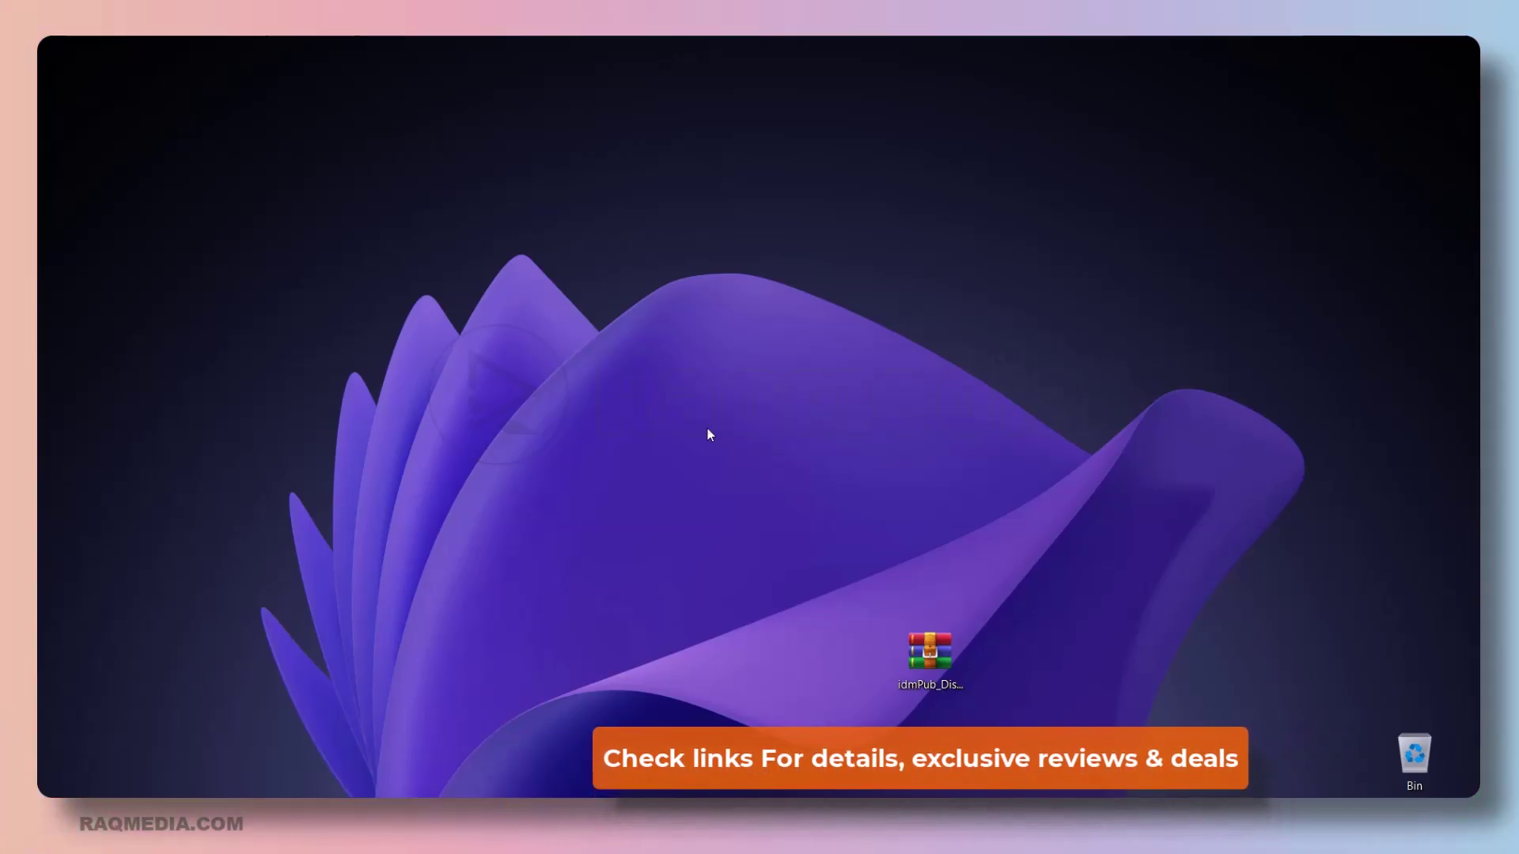
# Extract idmPub_Dismiss to the Desktop with WinRAR and place the idmPub_dismiss folder beside it
pyautogui.moveTo(947, 651); pyautogui.dragTo(579, 533)
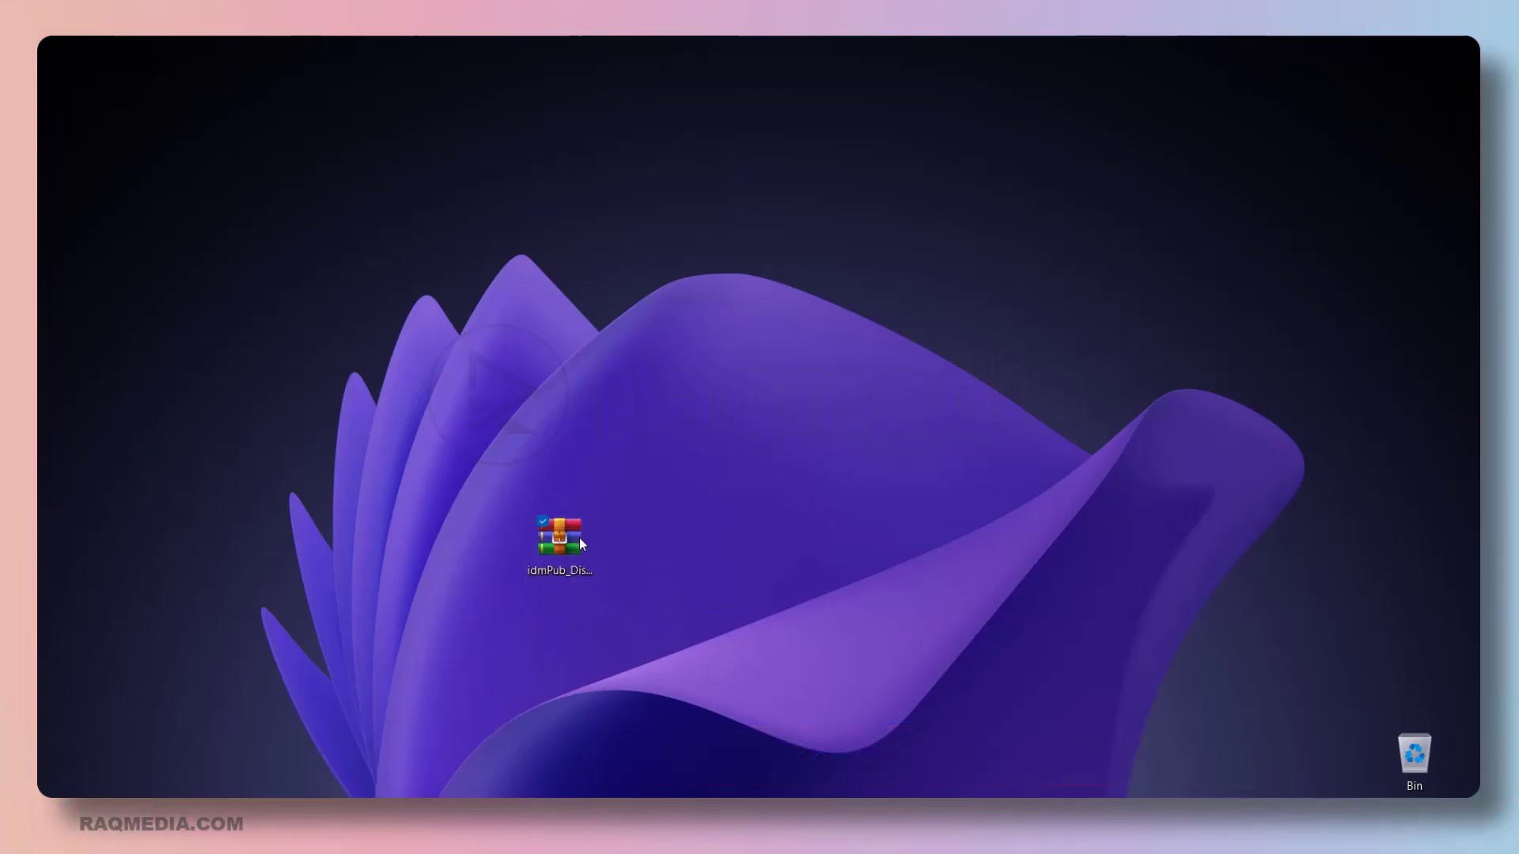
pyautogui.rightClick(579, 538)
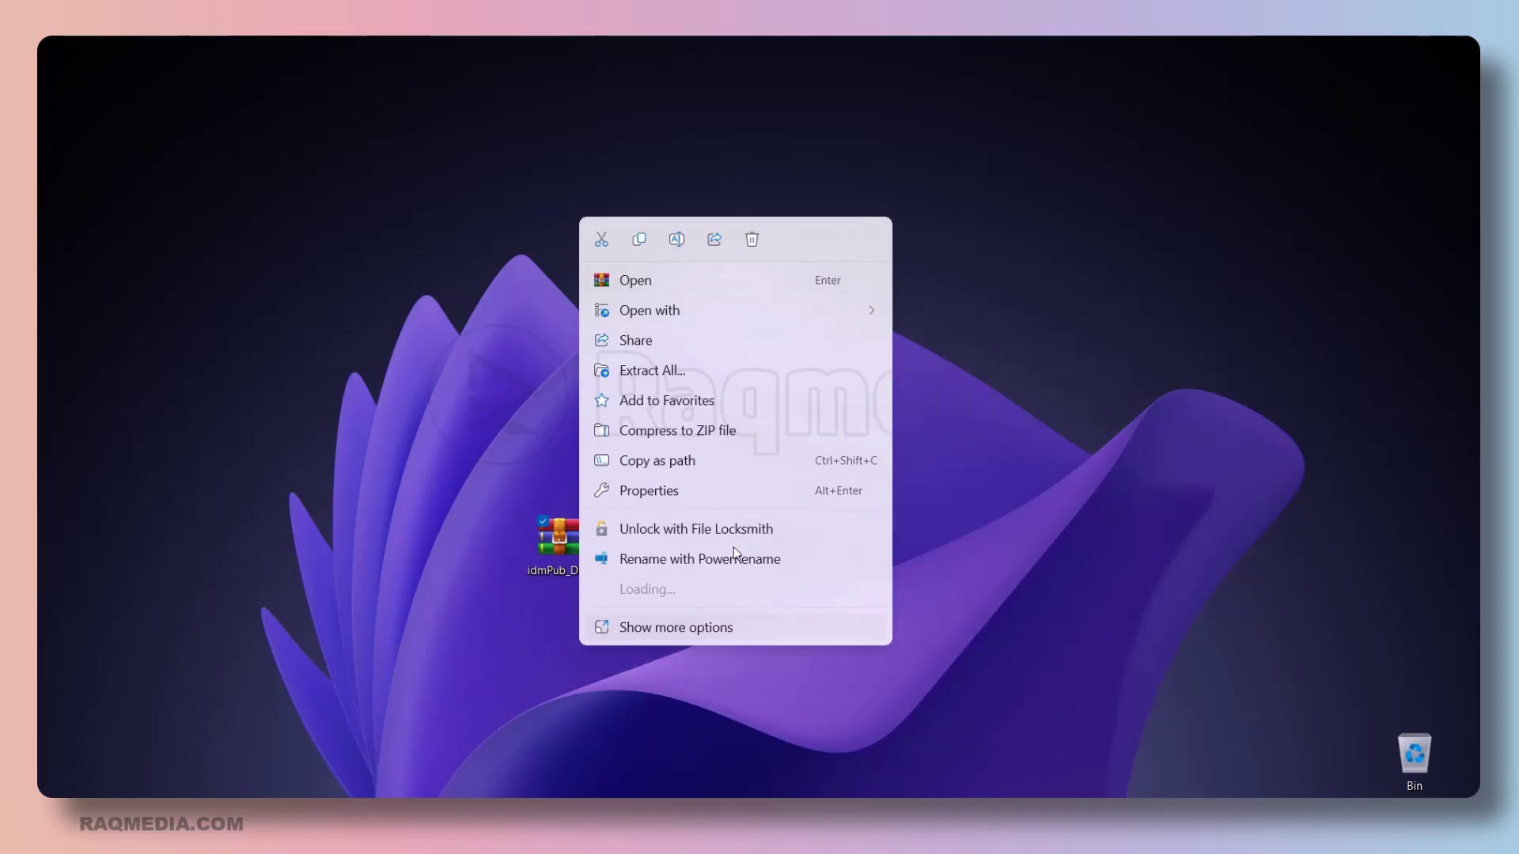
pyautogui.moveTo(748, 592)
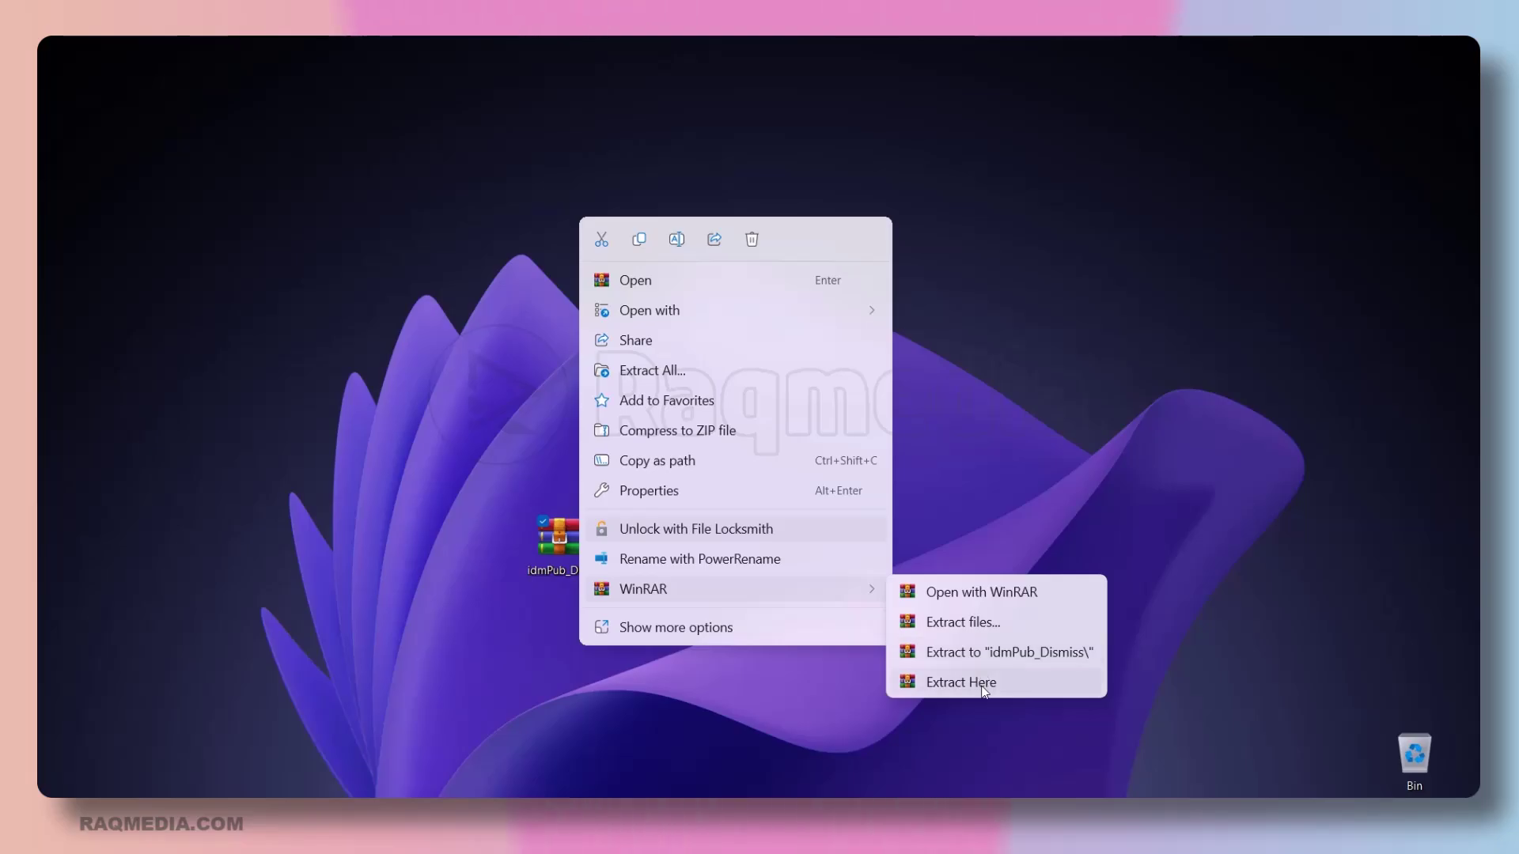
pyautogui.click(963, 622)
pyautogui.click(803, 341)
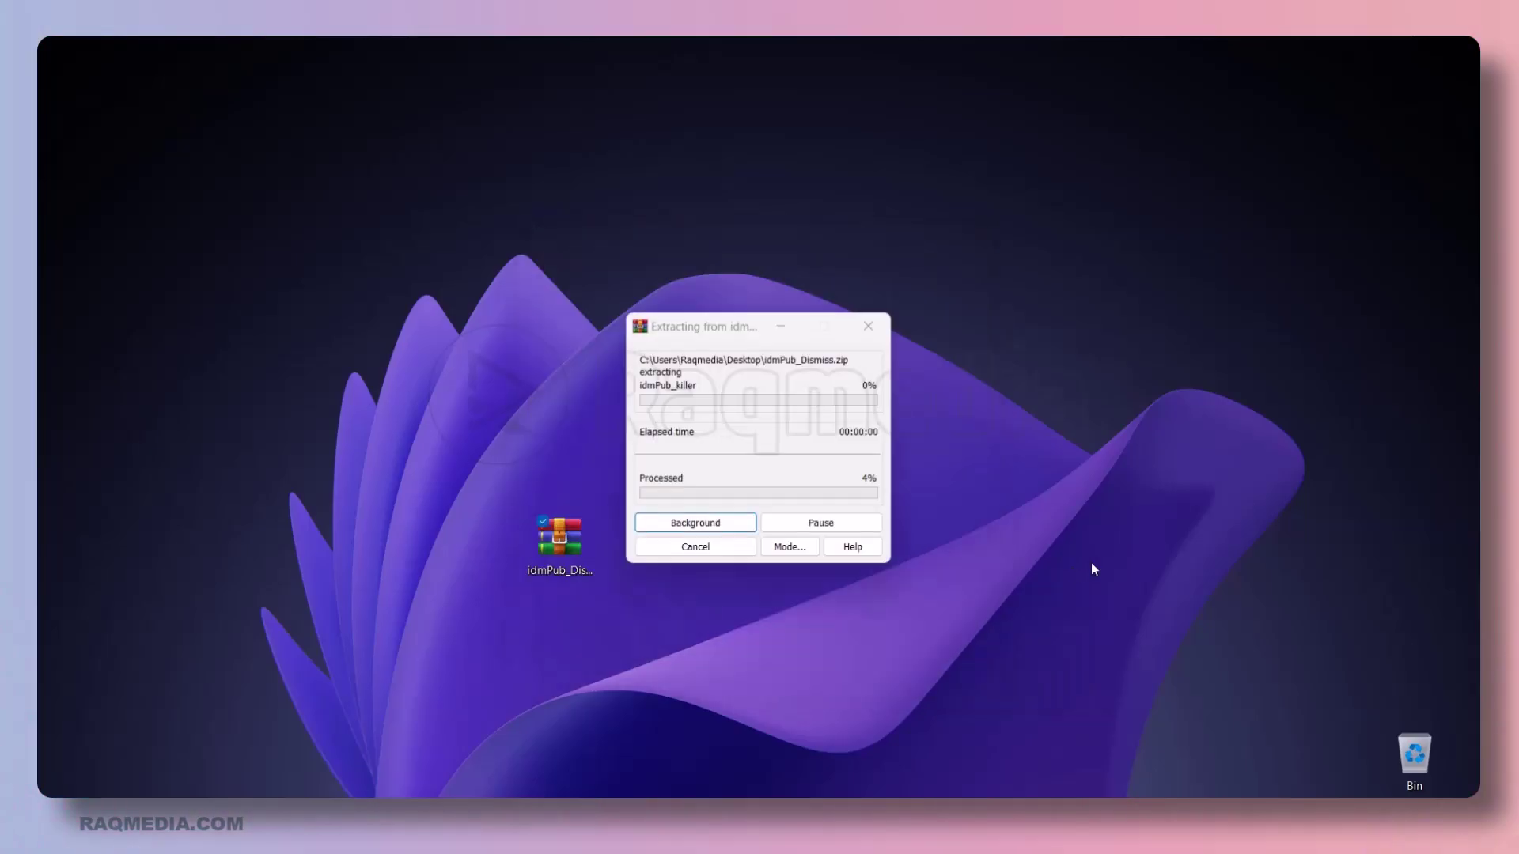
pyautogui.click(182, 111)
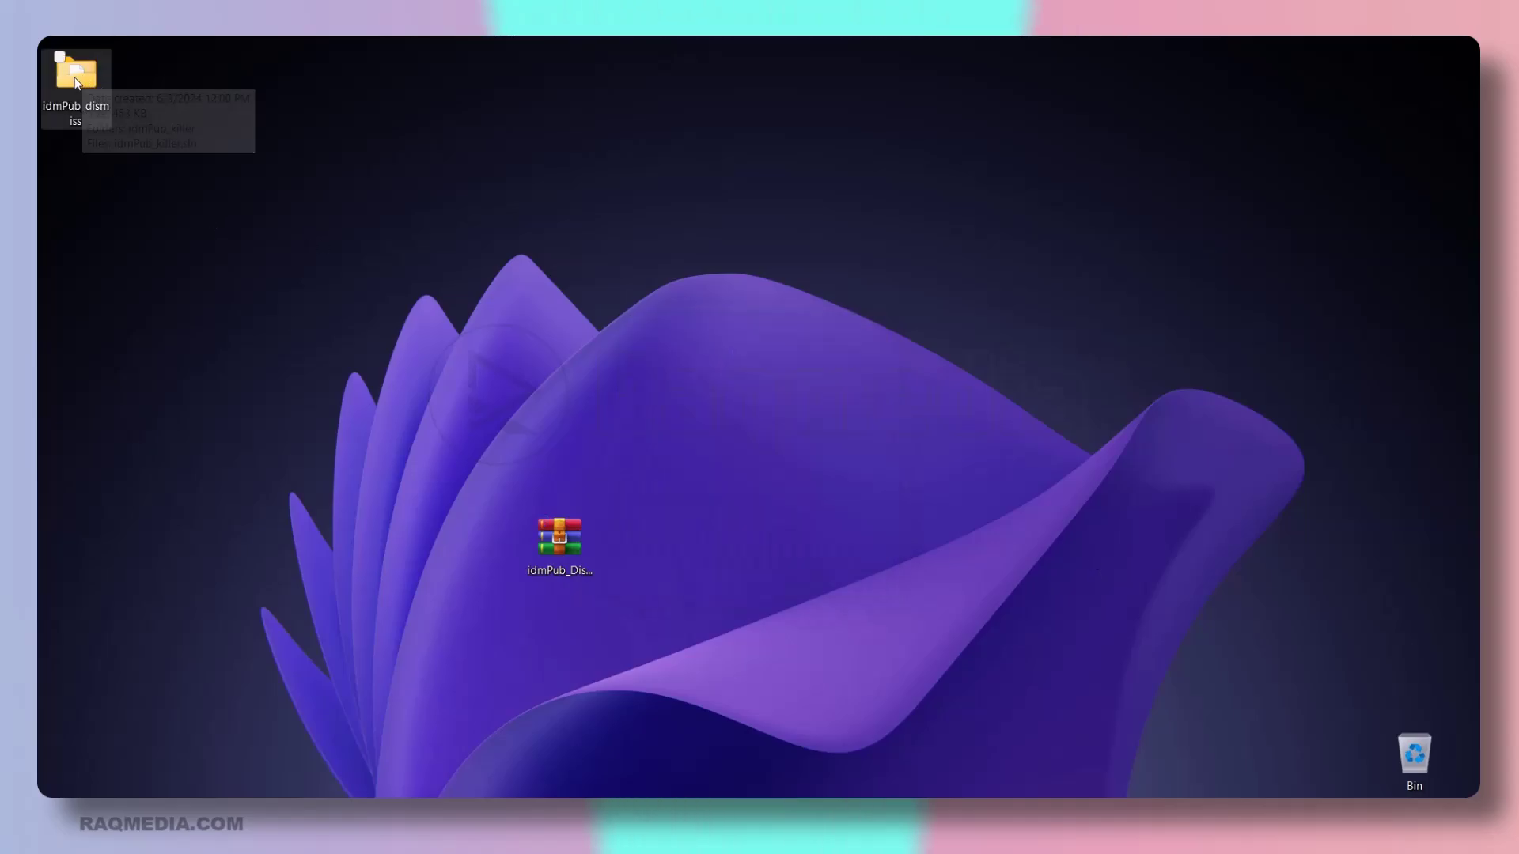
pyautogui.moveTo(82, 74); pyautogui.dragTo(453, 544)
# Browse to idmPub_dismiss > idmPub_killer > bin > Release and select IDM pub Killer.exe
pyautogui.doubleClick(453, 544)
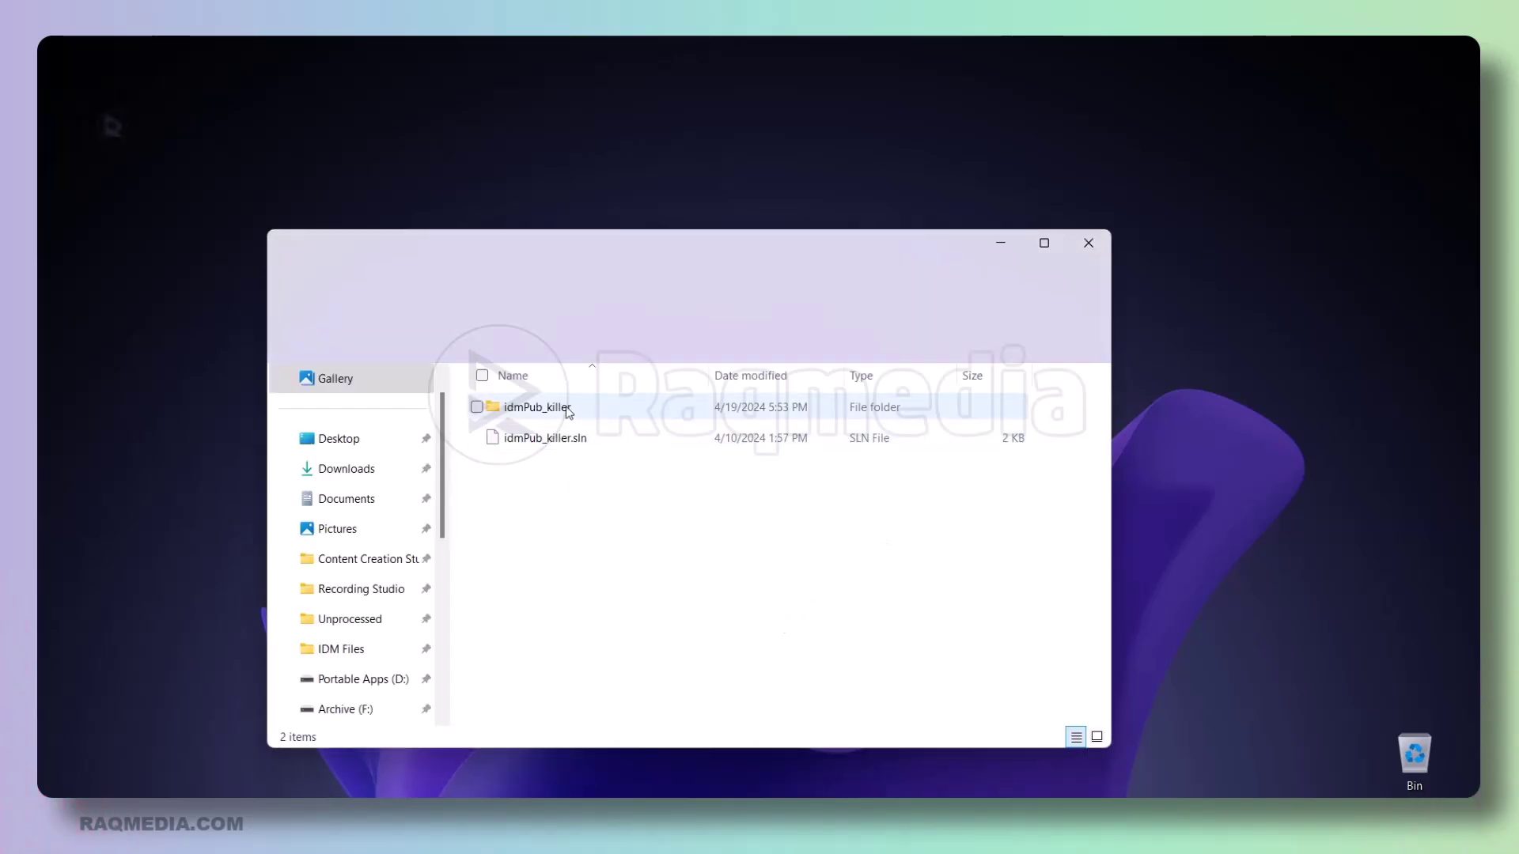
pyautogui.doubleClick(569, 409)
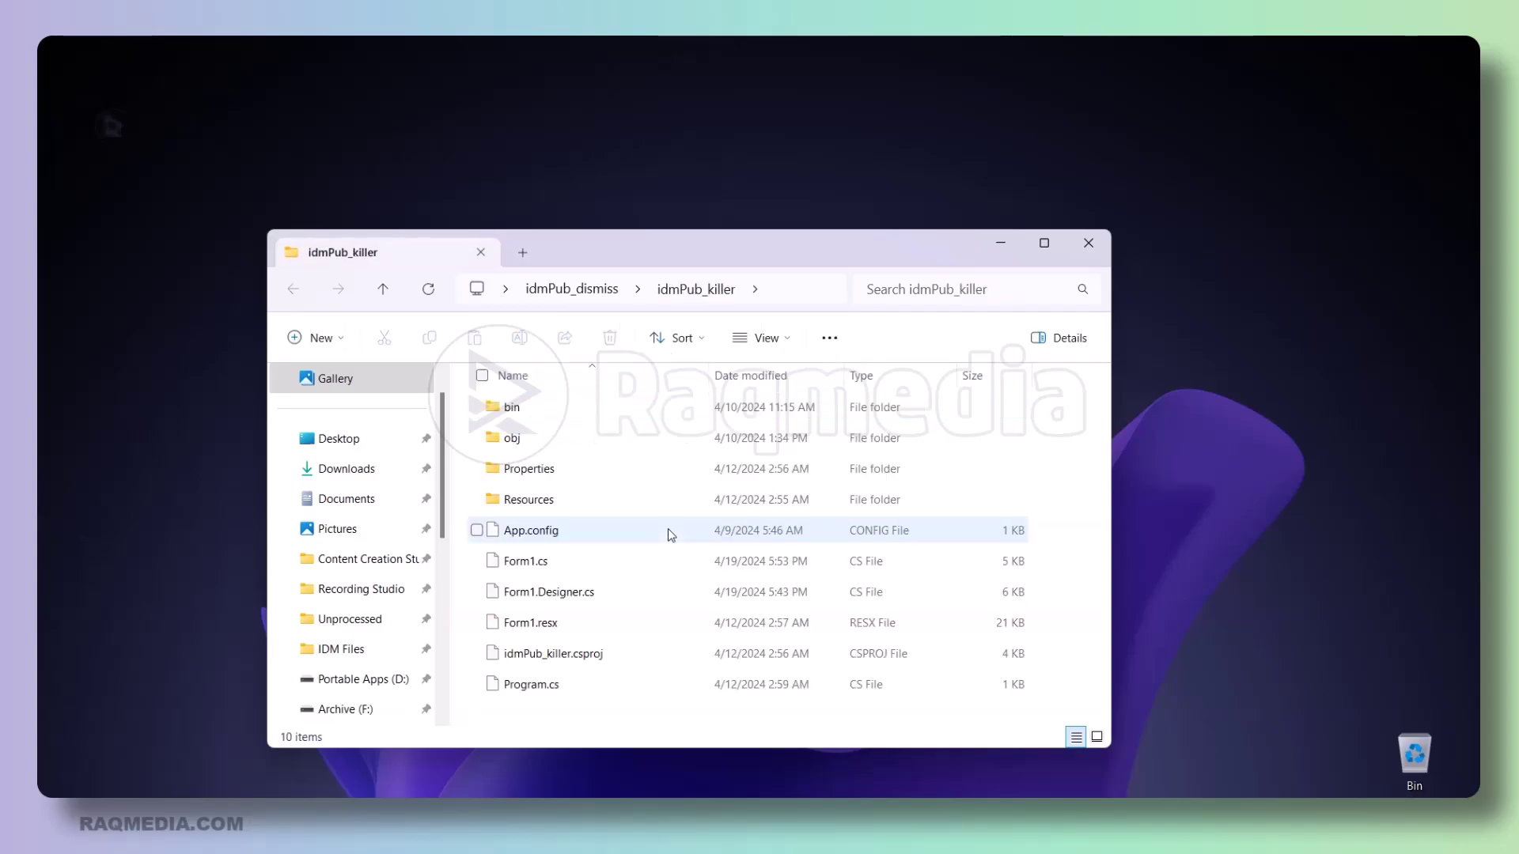
pyautogui.doubleClick(577, 408)
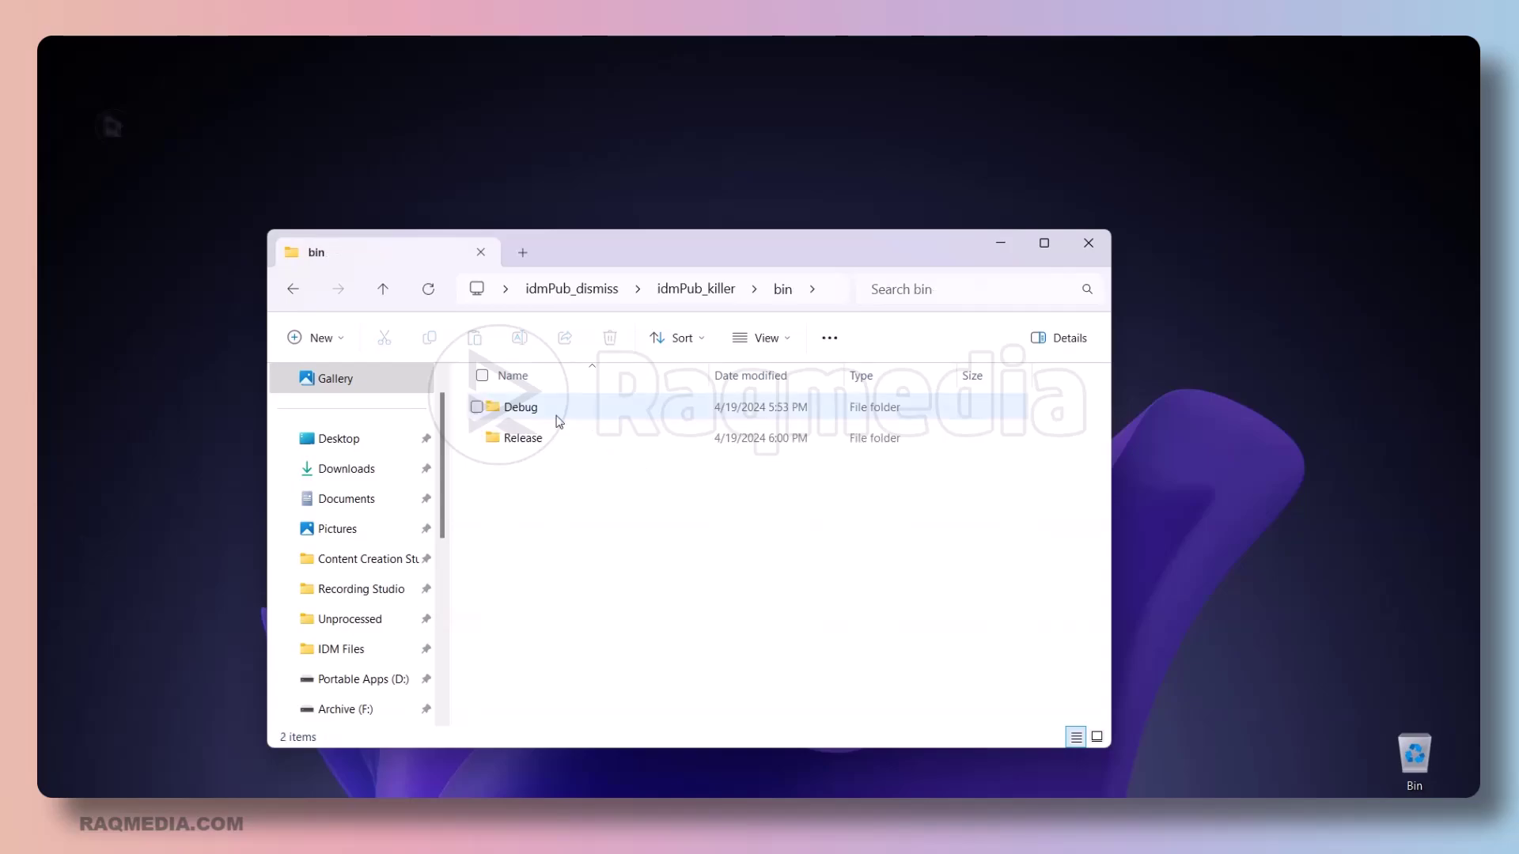
pyautogui.doubleClick(545, 443)
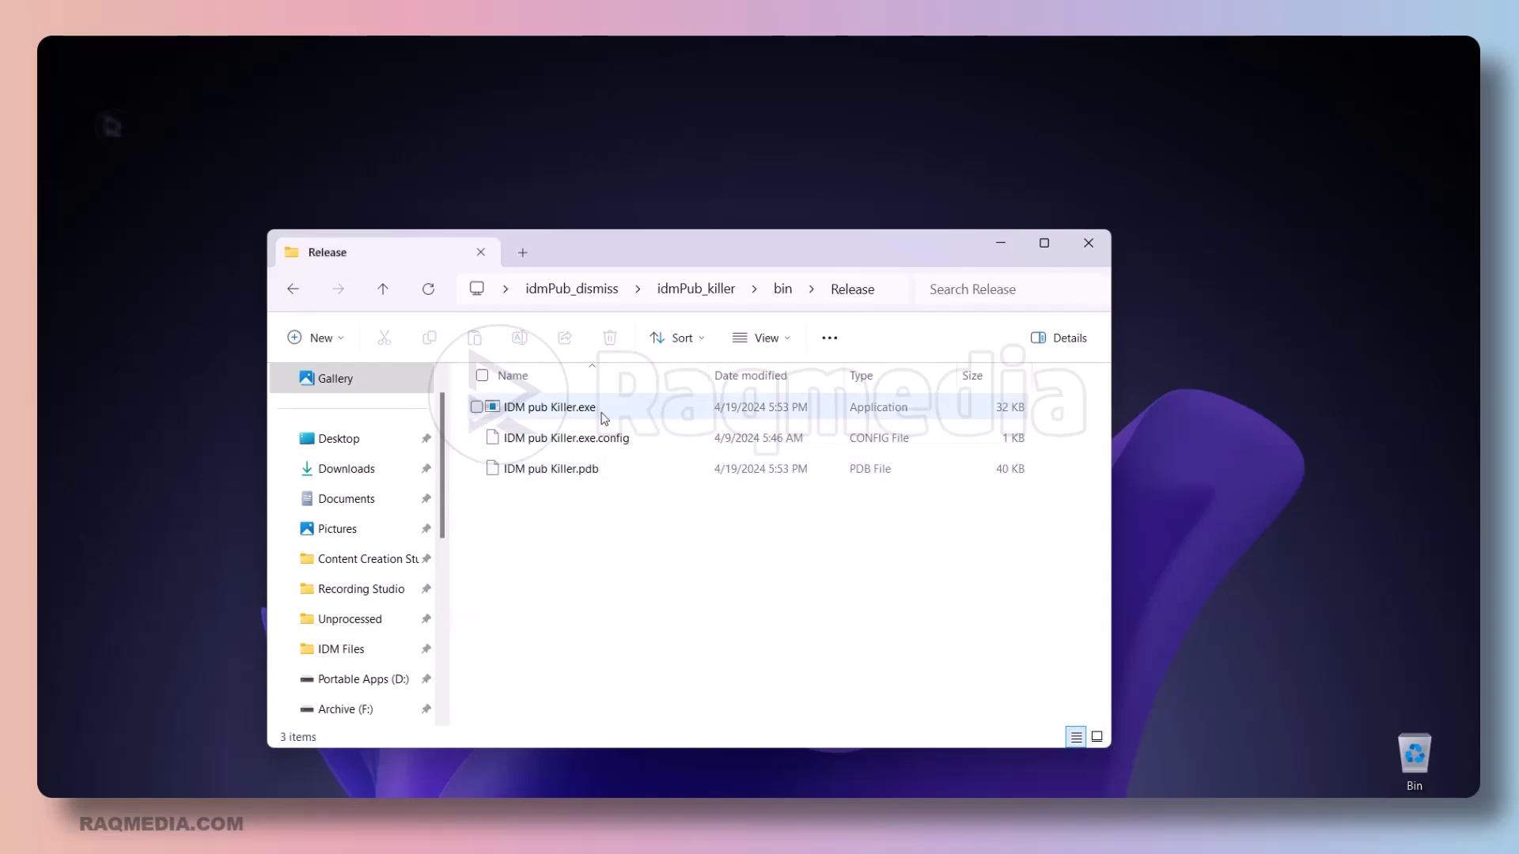
pyautogui.click(660, 413)
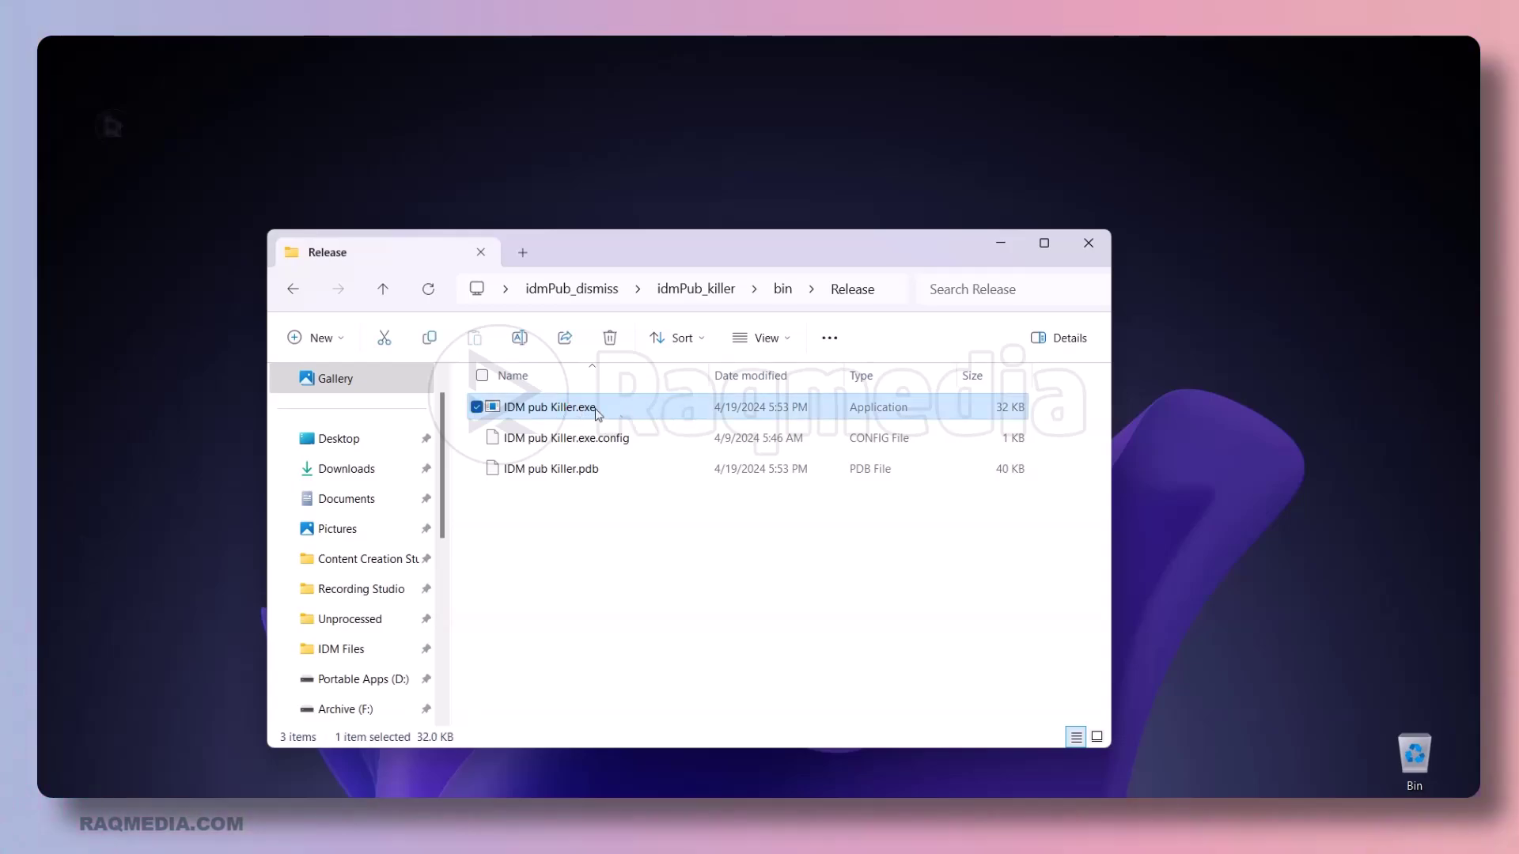
# Run IDM pub Killer.exe as administrator and move its window toward the desktop centre
pyautogui.doubleClick(598, 418)
pyautogui.rightClick(597, 419)
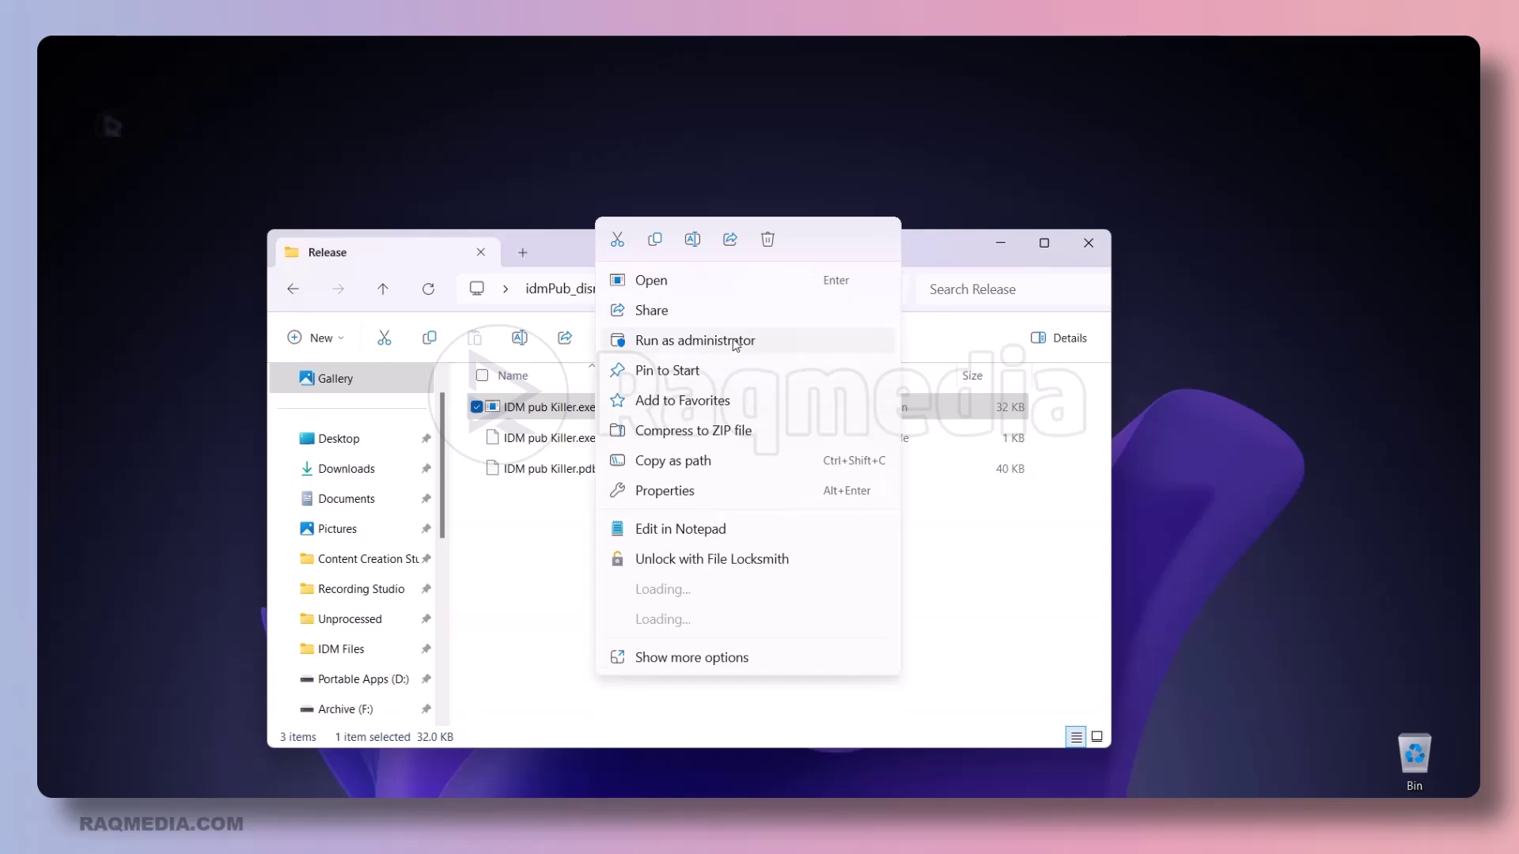
pyautogui.click(833, 353)
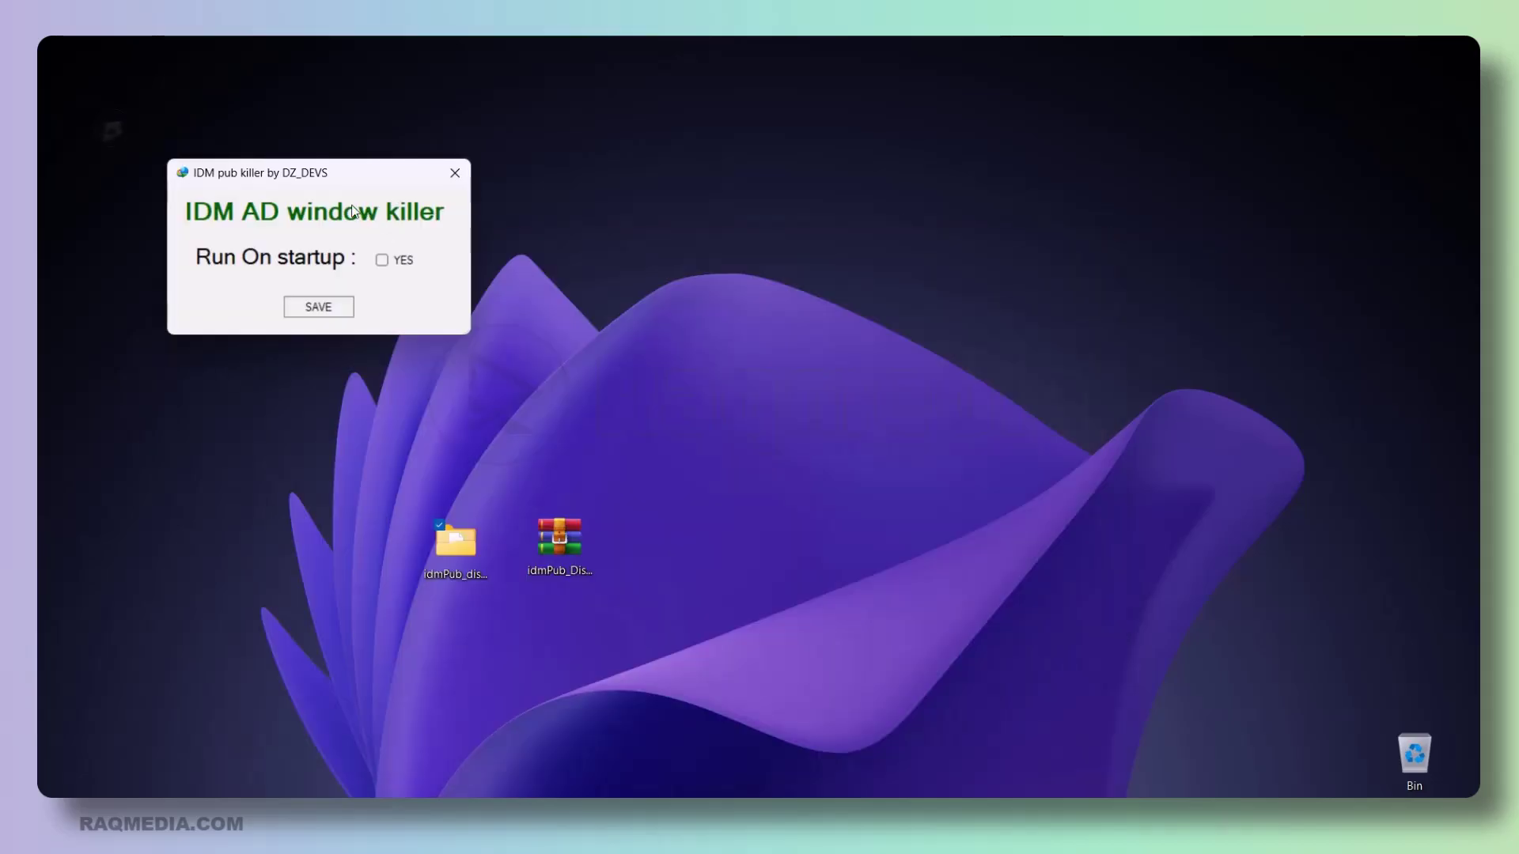
pyautogui.moveTo(348, 183); pyautogui.dragTo(757, 372)
# Tick YES for Run On startup, then close the IDM pub Killer window
pyautogui.click(794, 444)
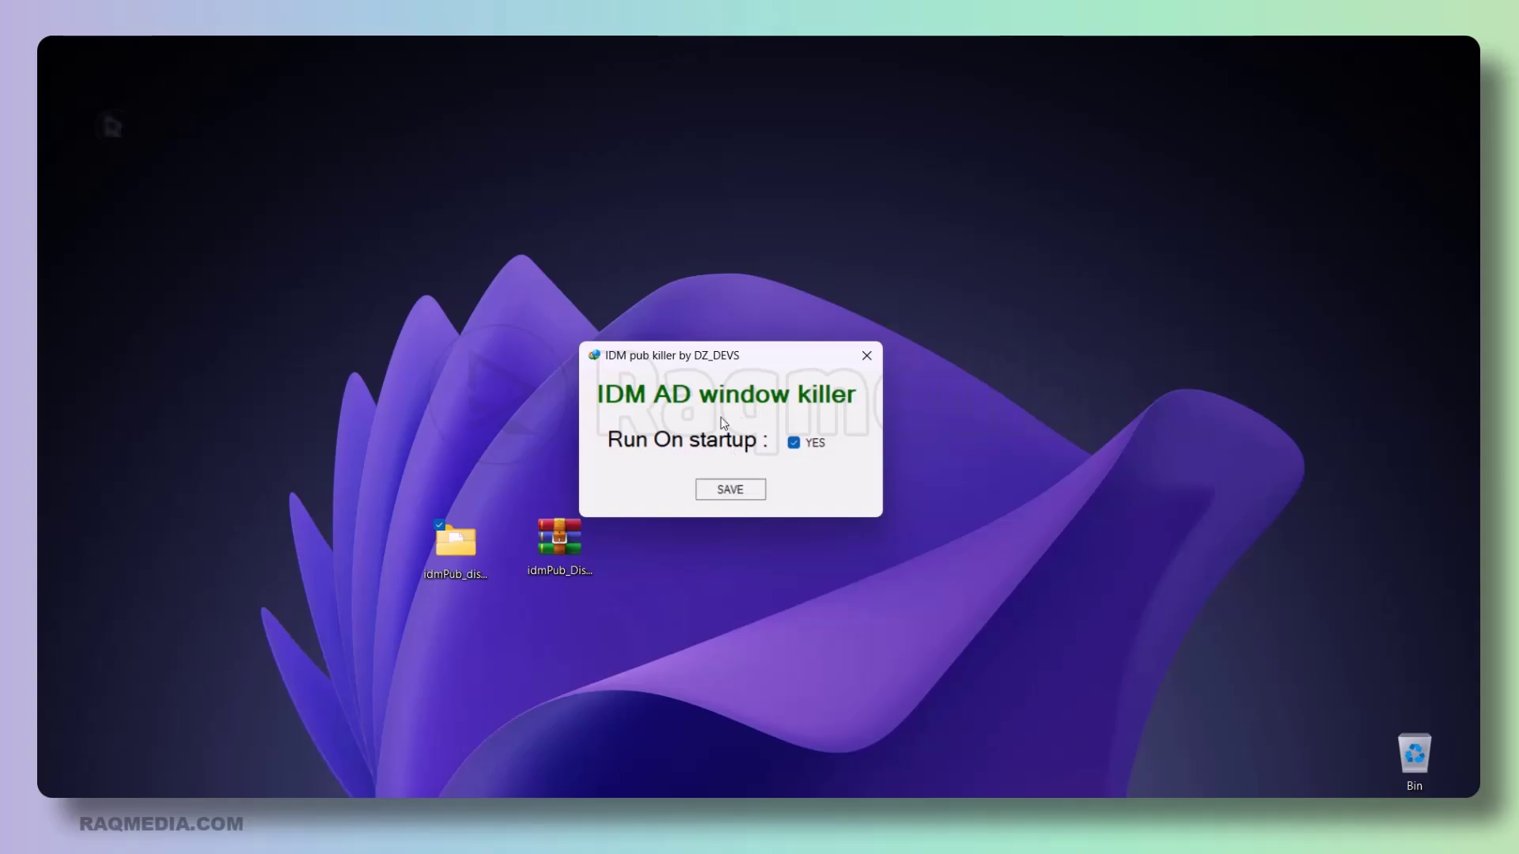
pyautogui.moveTo(767, 372); pyautogui.dragTo(808, 453)
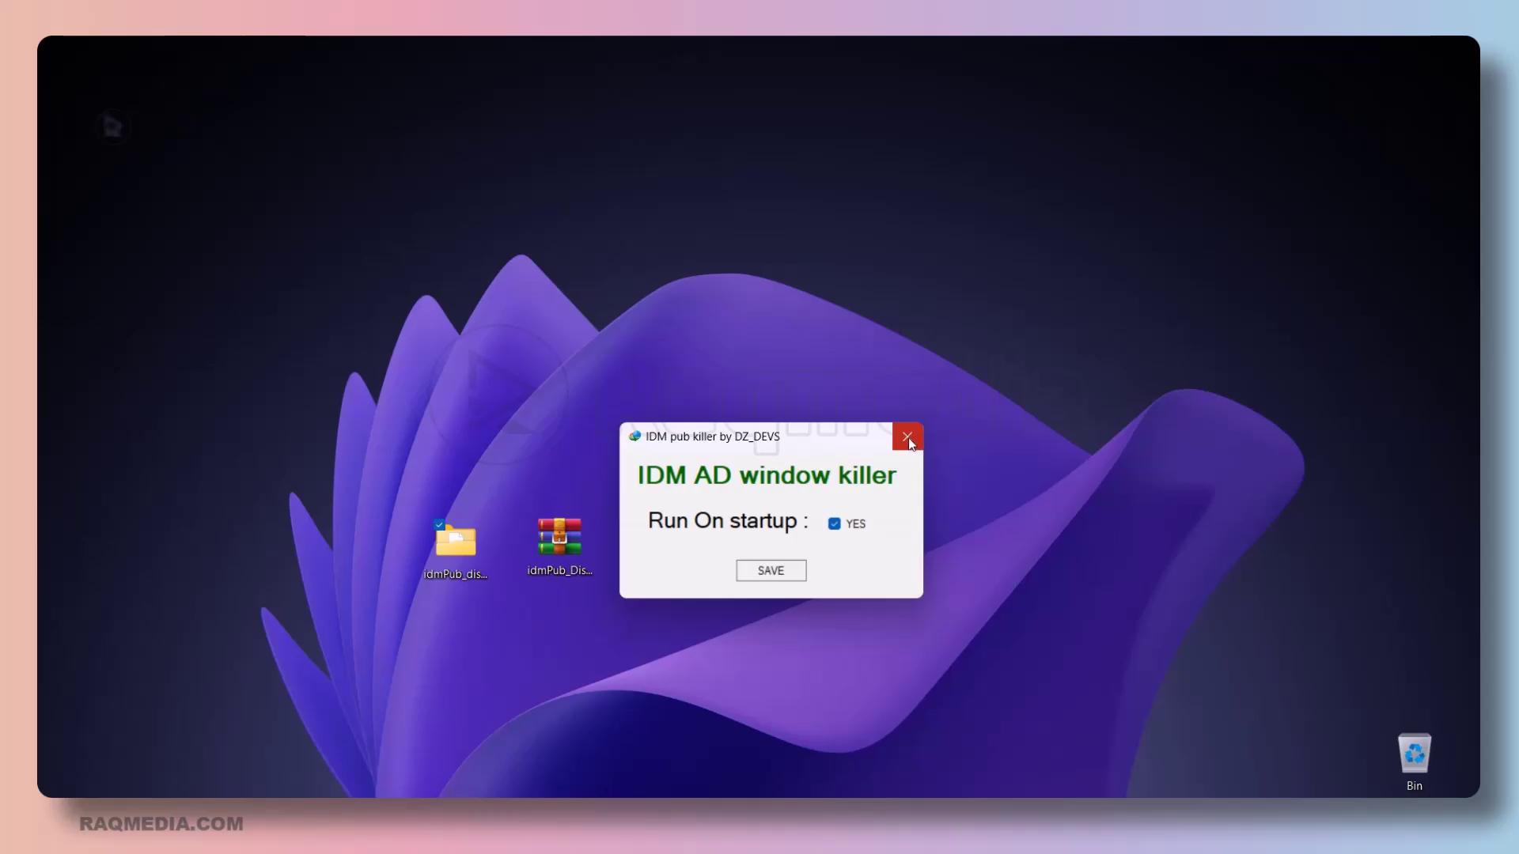
pyautogui.click(908, 438)
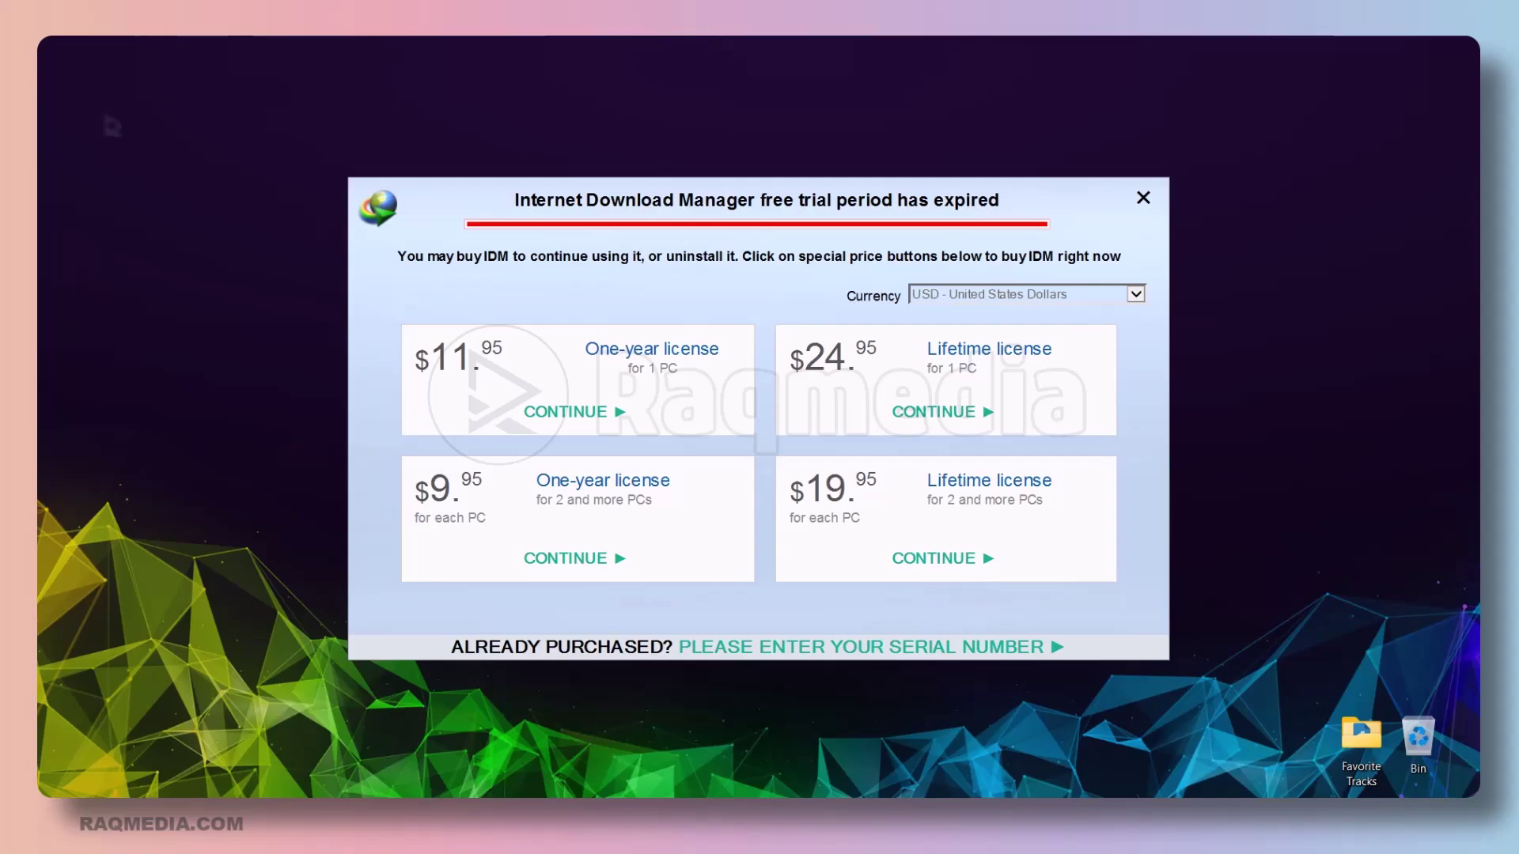
# Expand the taskbar's hidden icons to check the tray while the trial popup shows
pyautogui.click(1222, 791)
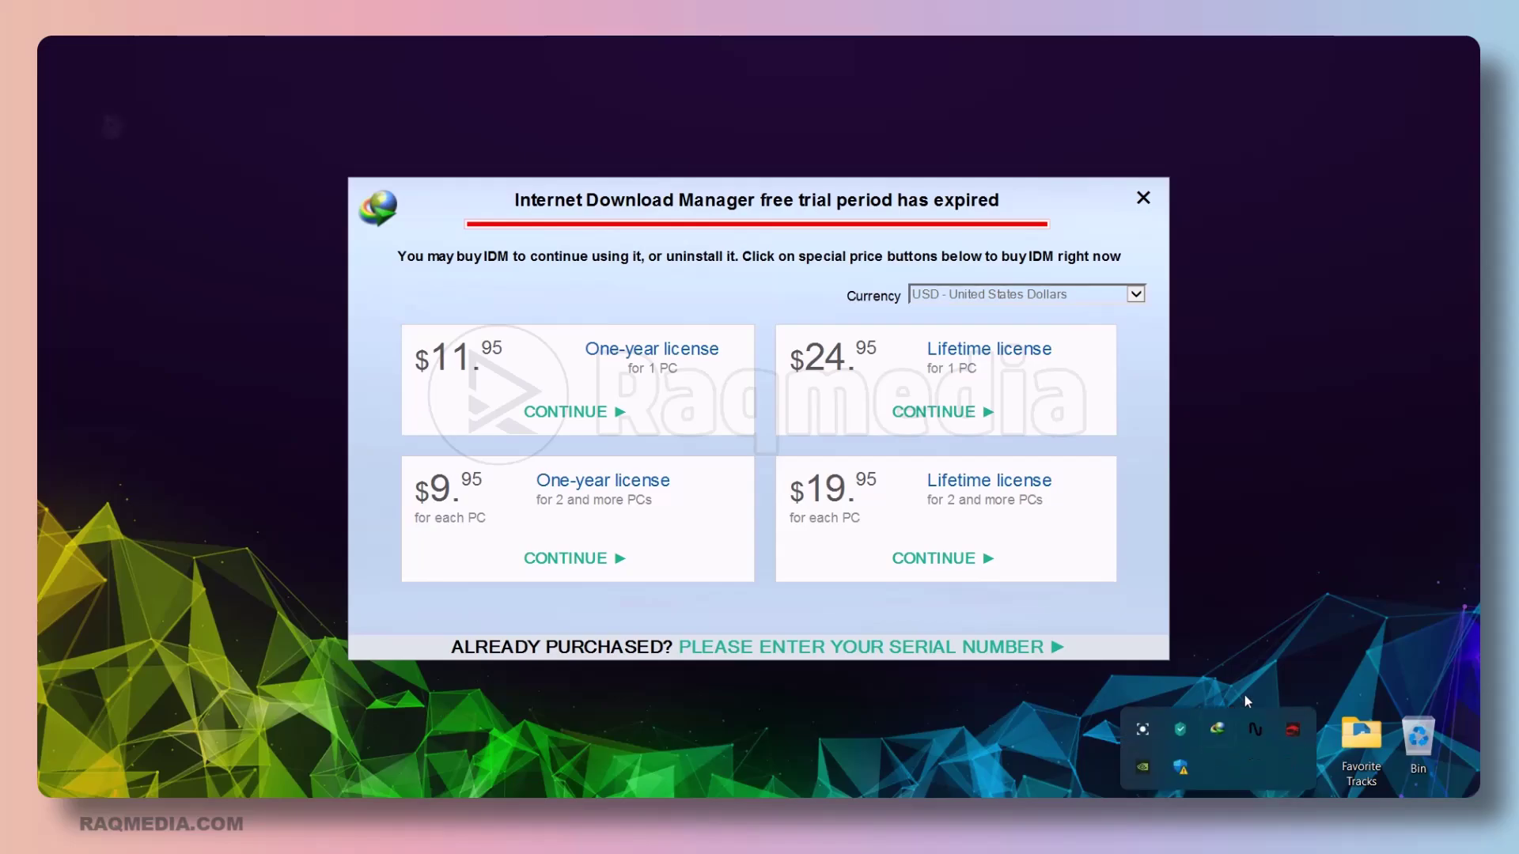